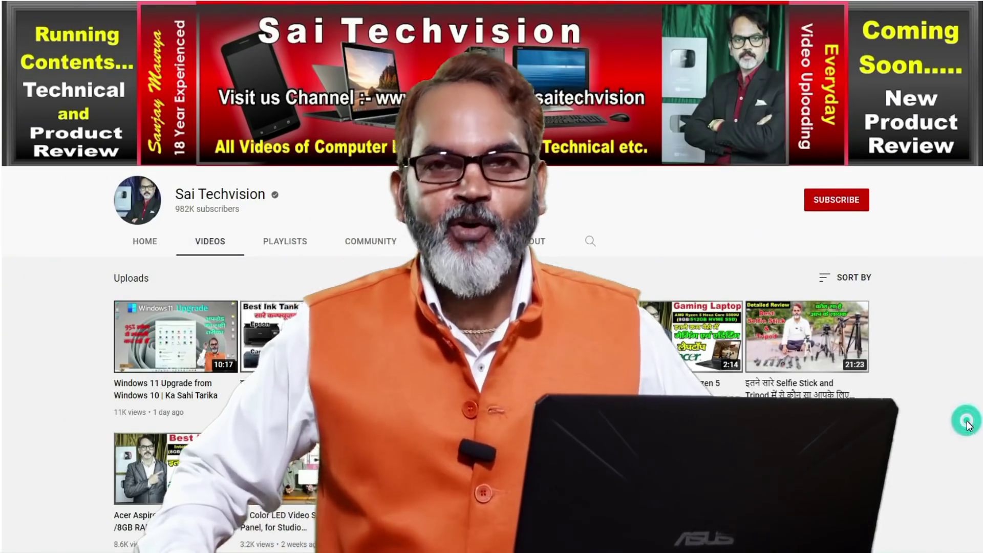
pyautogui.middleClick(967, 421)
pyautogui.scroll(-5, 968, 421)
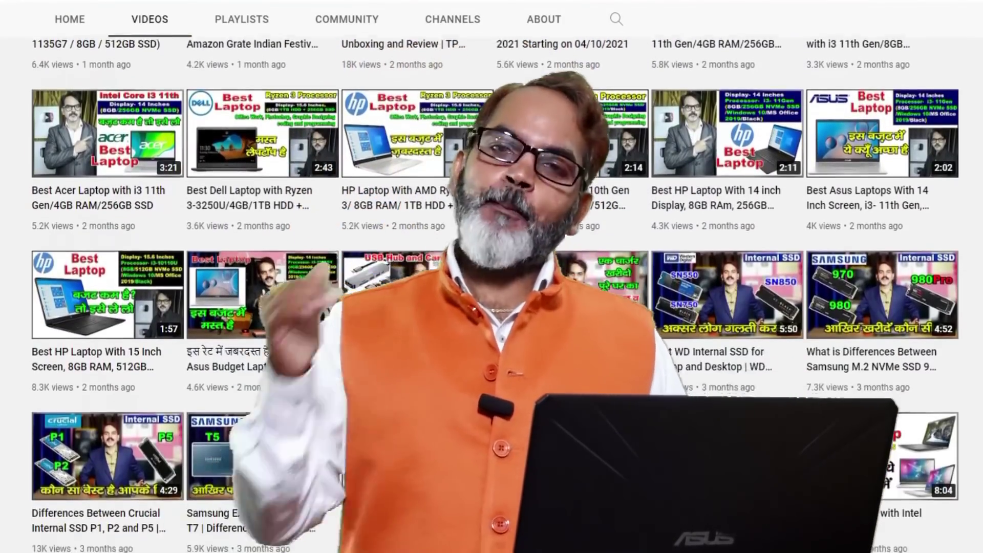
pyautogui.scroll(-3, 492, 297)
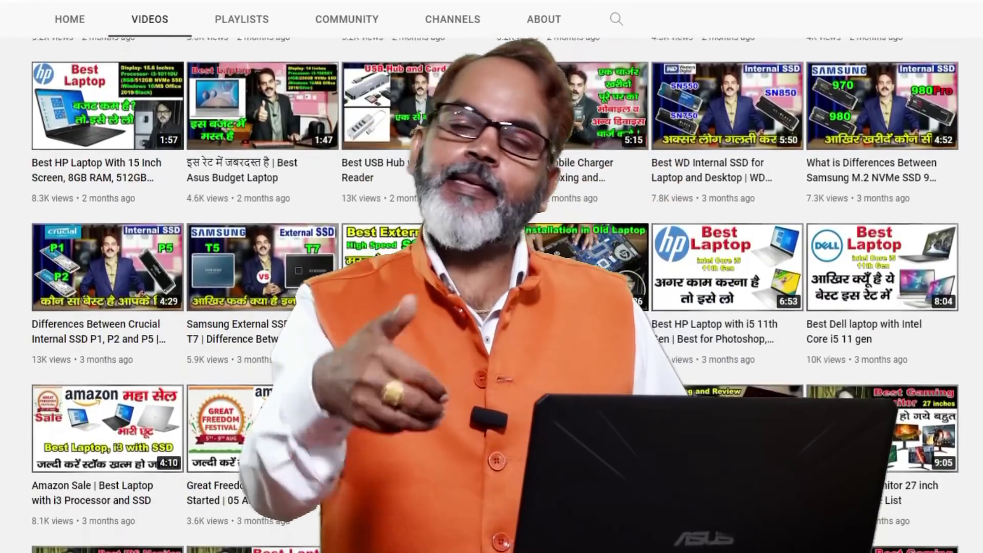
pyautogui.scroll(-2, 492, 297)
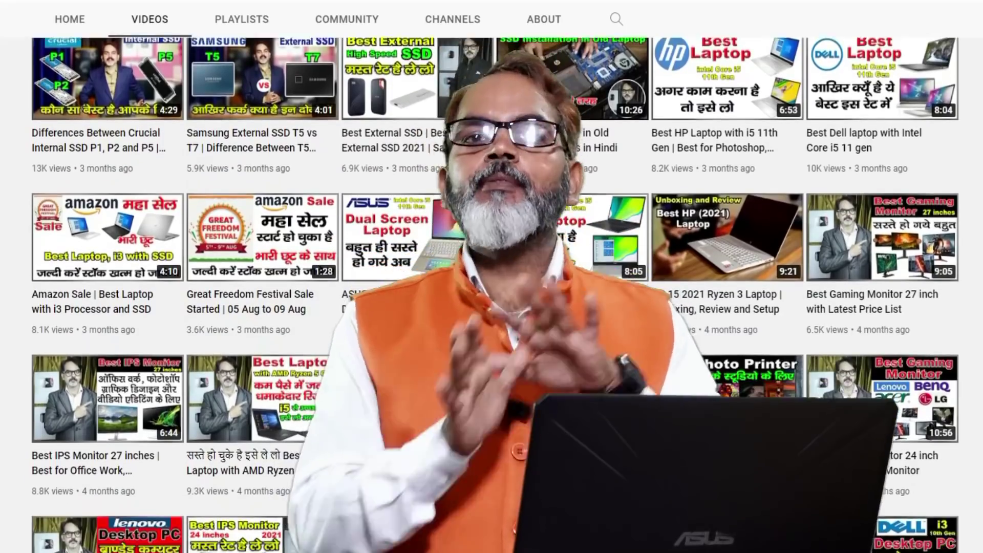
pyautogui.scroll(-2, 492, 297)
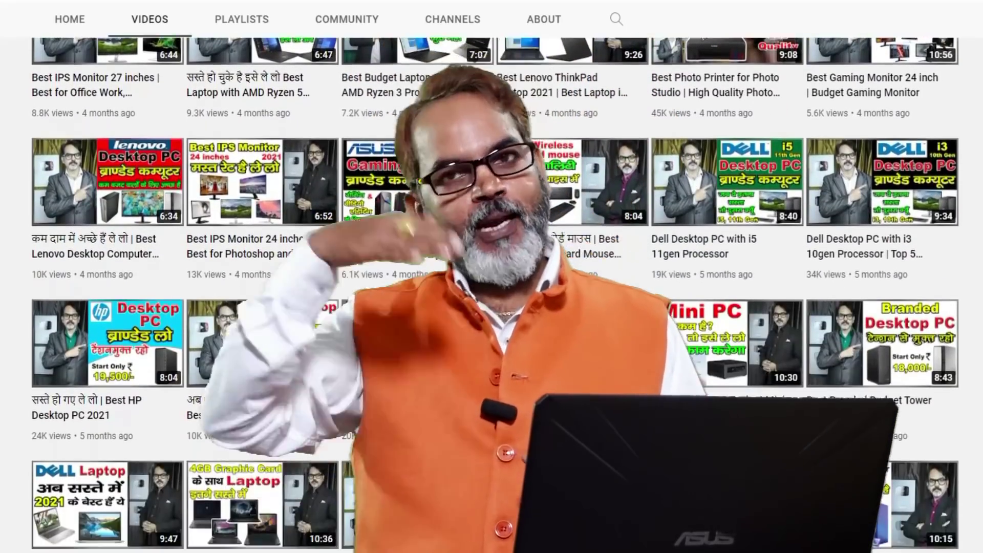
pyautogui.scroll(-4, 492, 297)
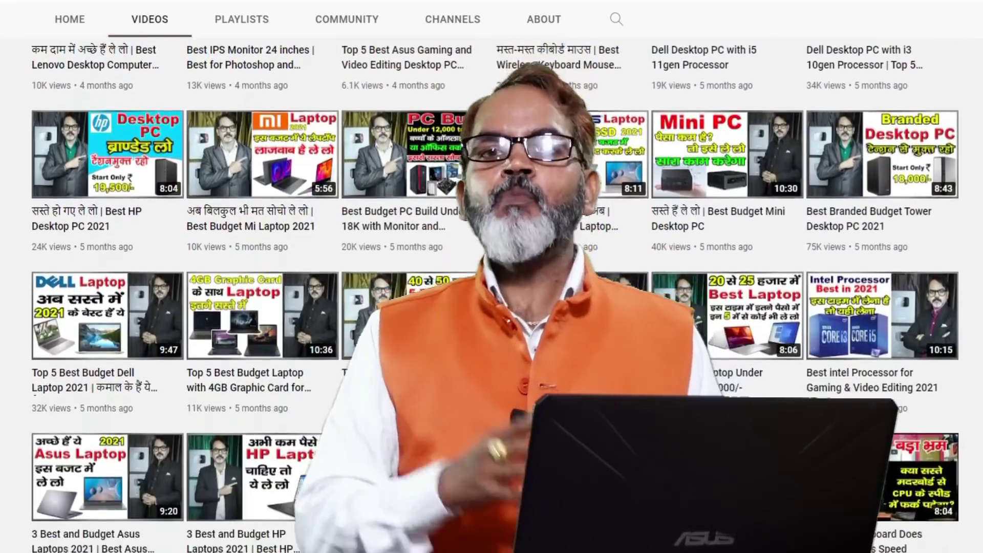
pyautogui.scroll(-4, 492, 297)
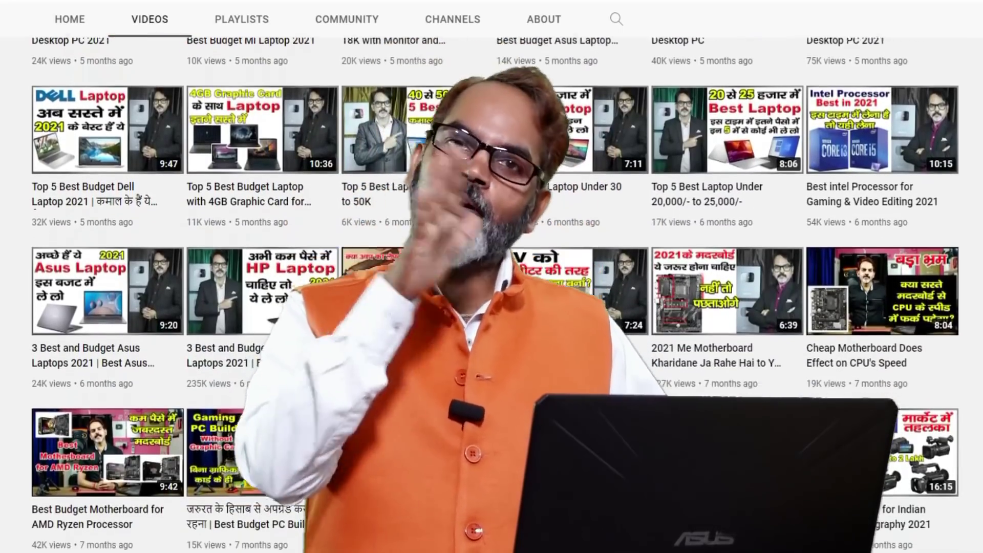
pyautogui.scroll(-4, 492, 297)
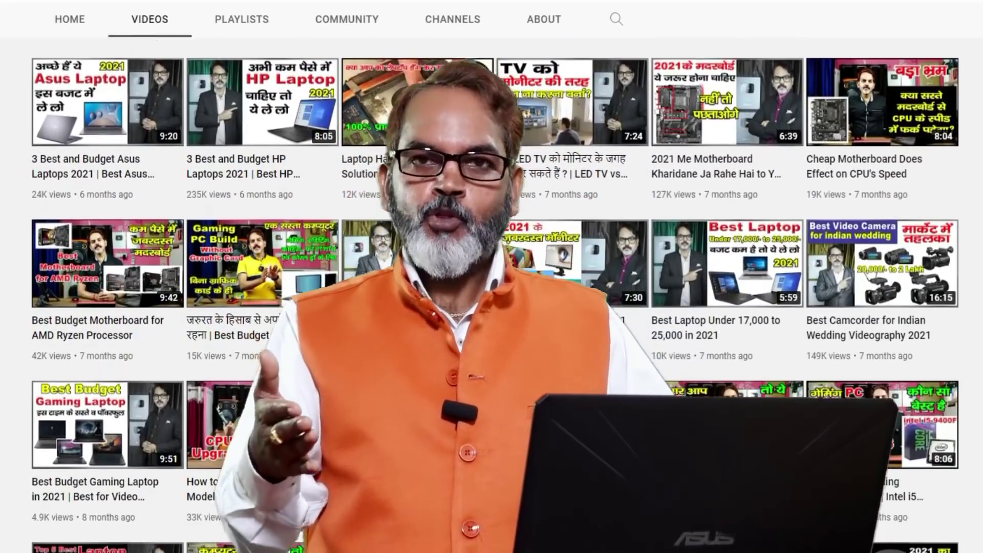
pyautogui.scroll(-2, 492, 297)
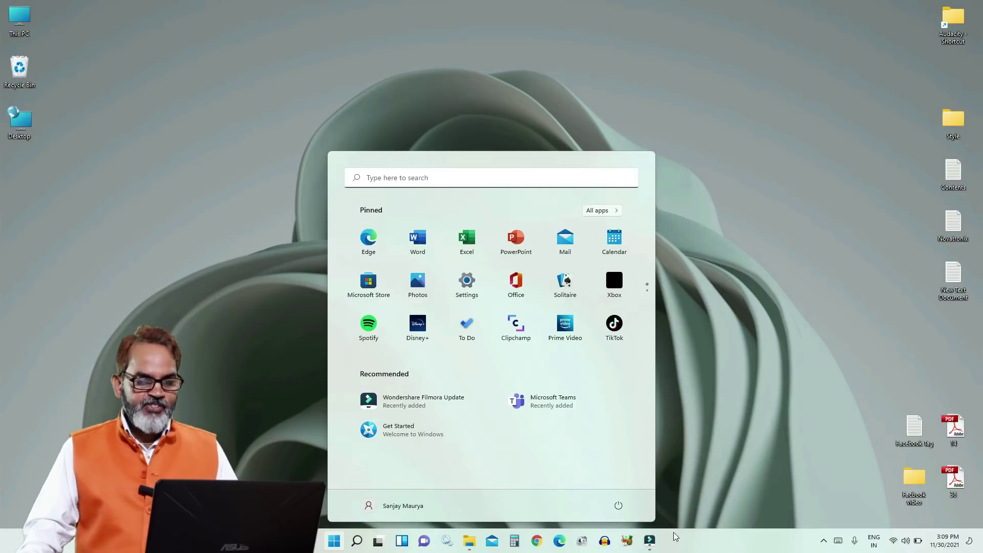
# Step: Look through the Start menu's pinned apps and its search page, and close it
pyautogui.click(243, 131)
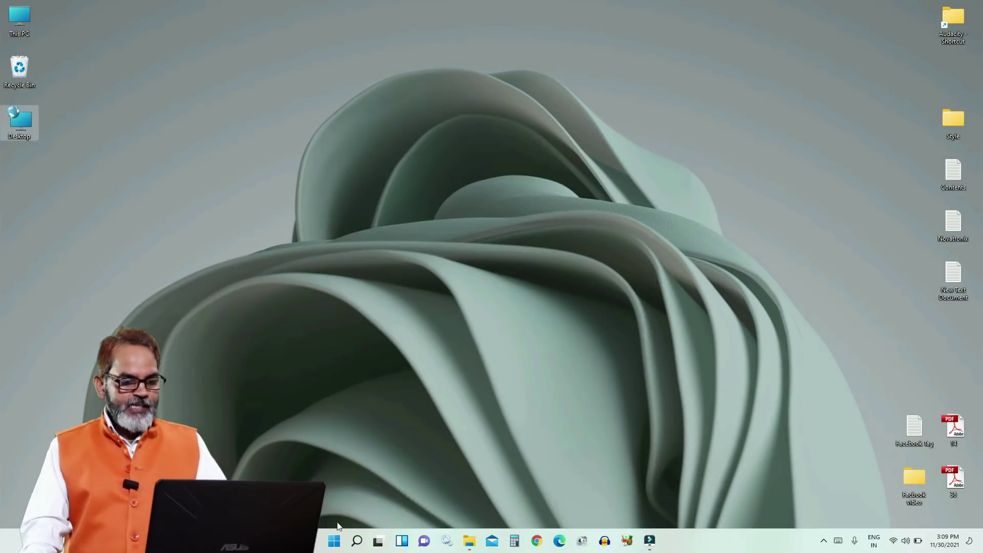
pyautogui.click(333, 541)
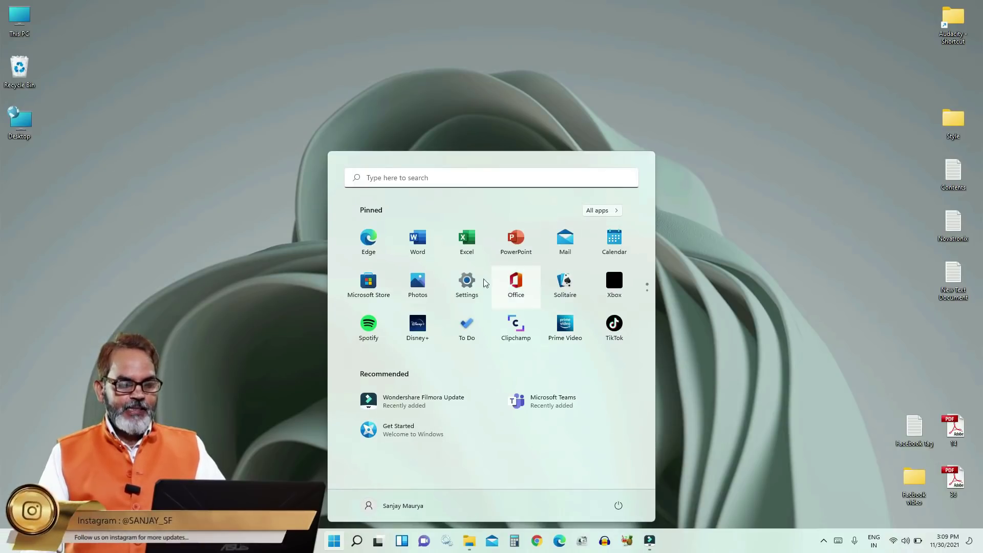
pyautogui.scroll(-1, 425, 300)
pyautogui.scroll(1, 425, 297)
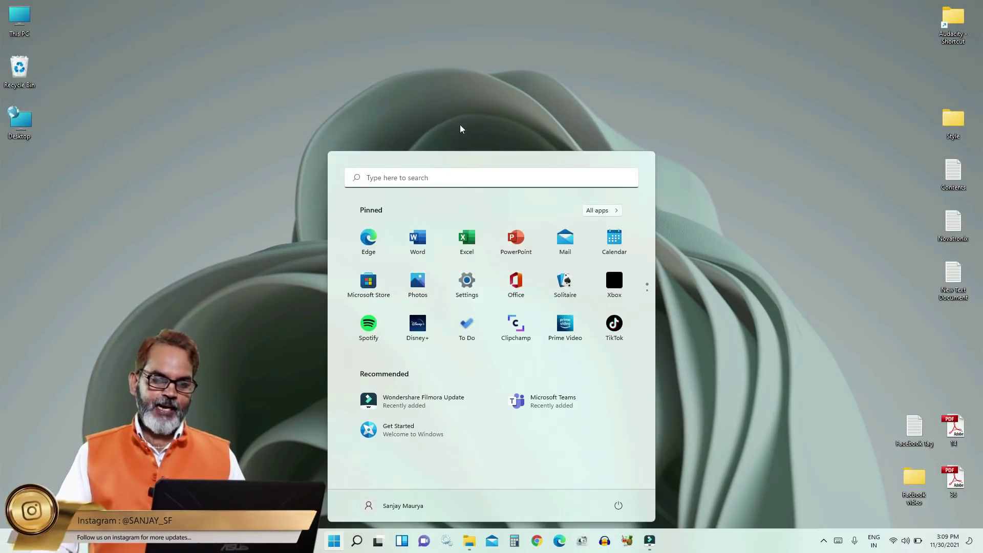
pyautogui.click(418, 178)
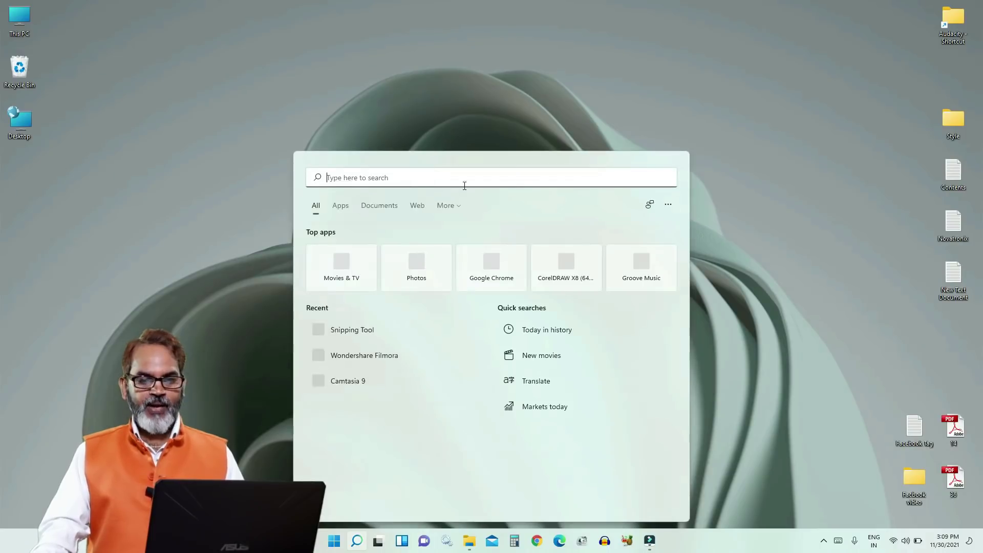
pyautogui.press('Escape')
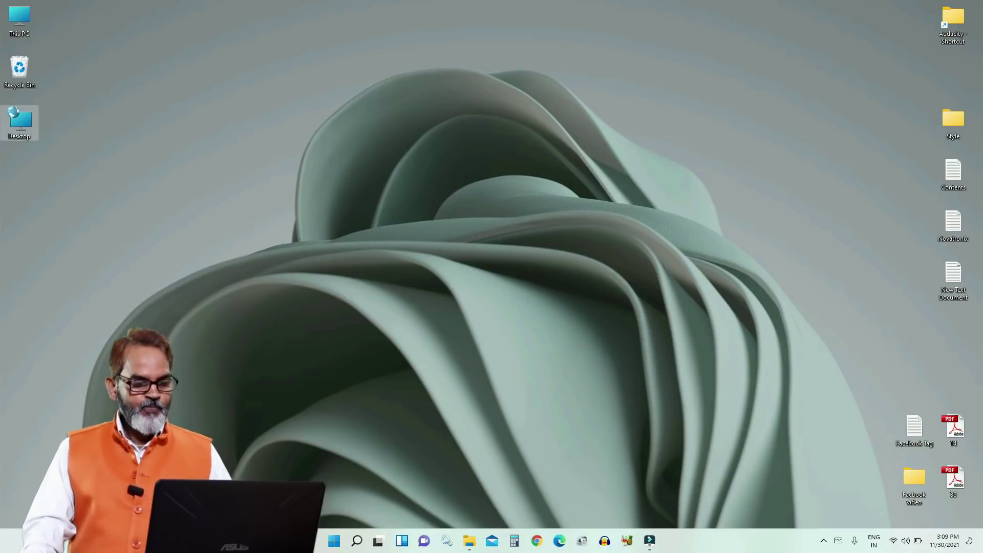
# Step: Open the taskbar settings and set the taskbar alignment to Left in the taskbar behaviors
pyautogui.rightClick(226, 548)
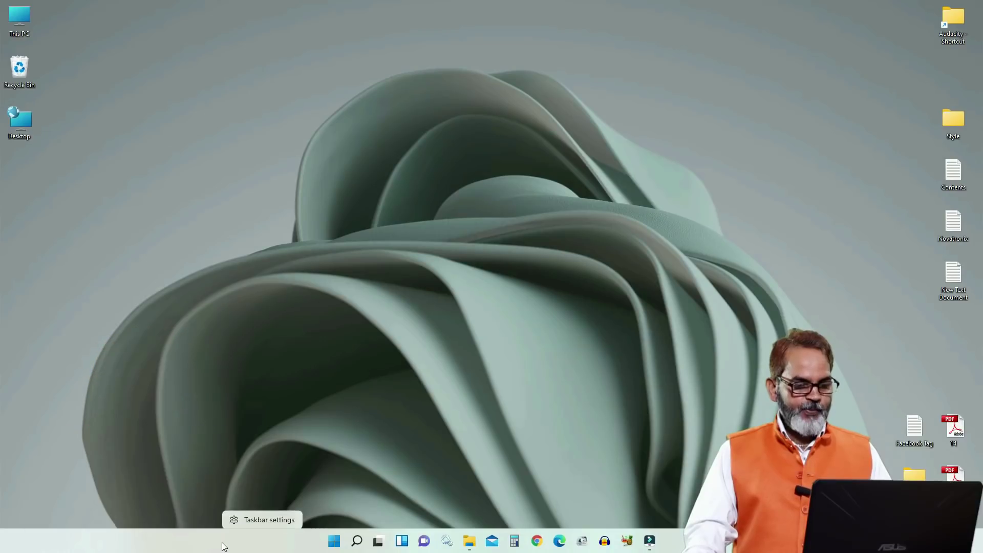
pyautogui.click(260, 519)
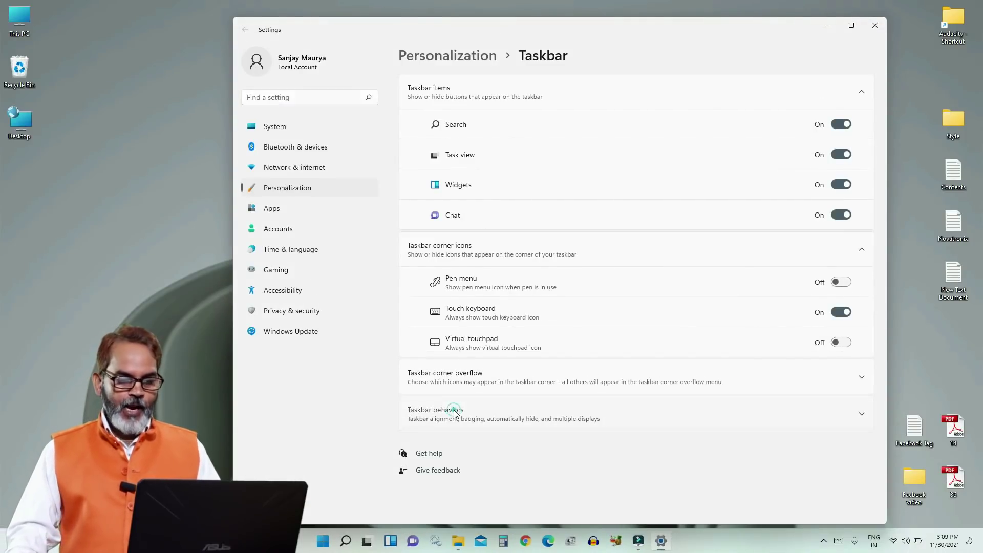
pyautogui.click(456, 413)
pyautogui.scroll(-5, 753, 381)
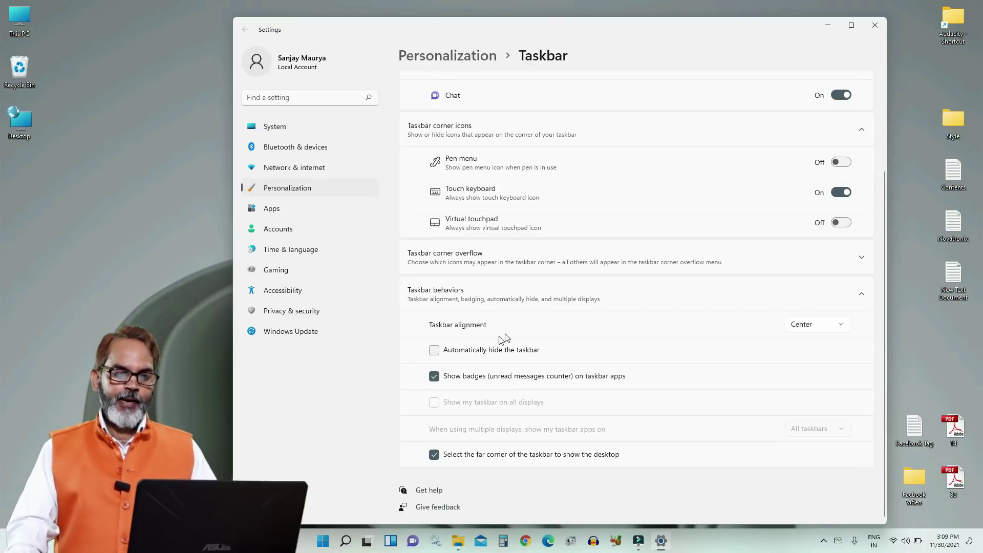
pyautogui.click(842, 323)
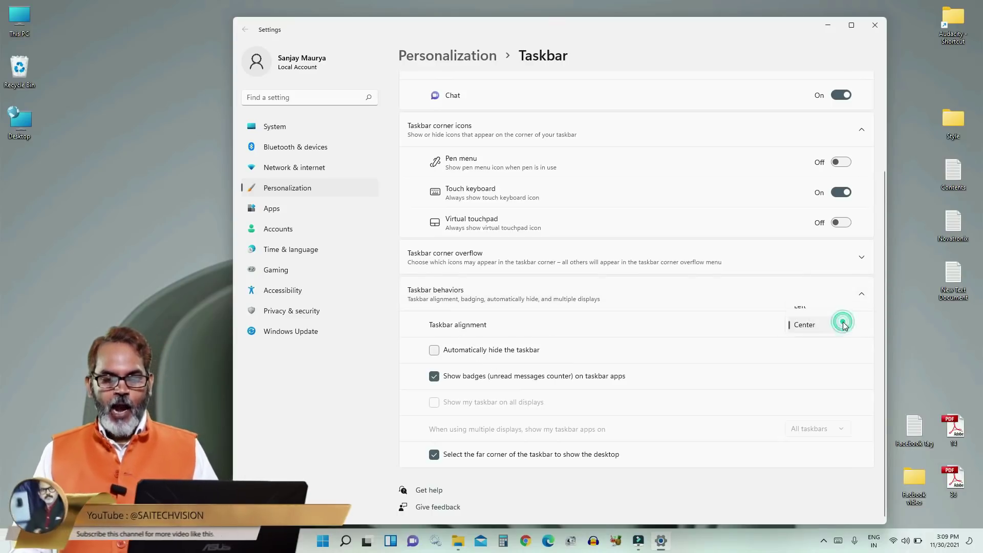
pyautogui.click(814, 310)
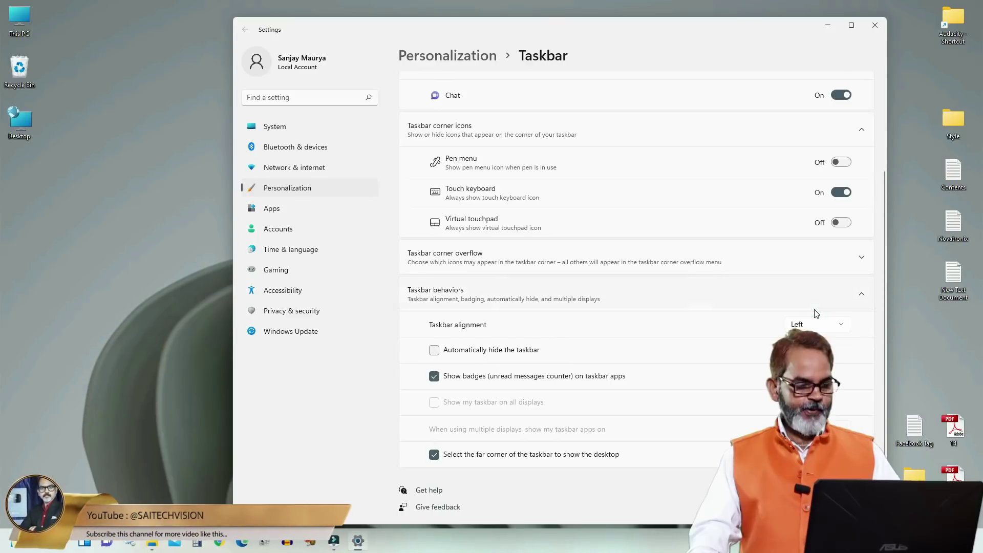
# Step: Set the taskbar alignment back to Center and close the Settings window
pyautogui.click(825, 325)
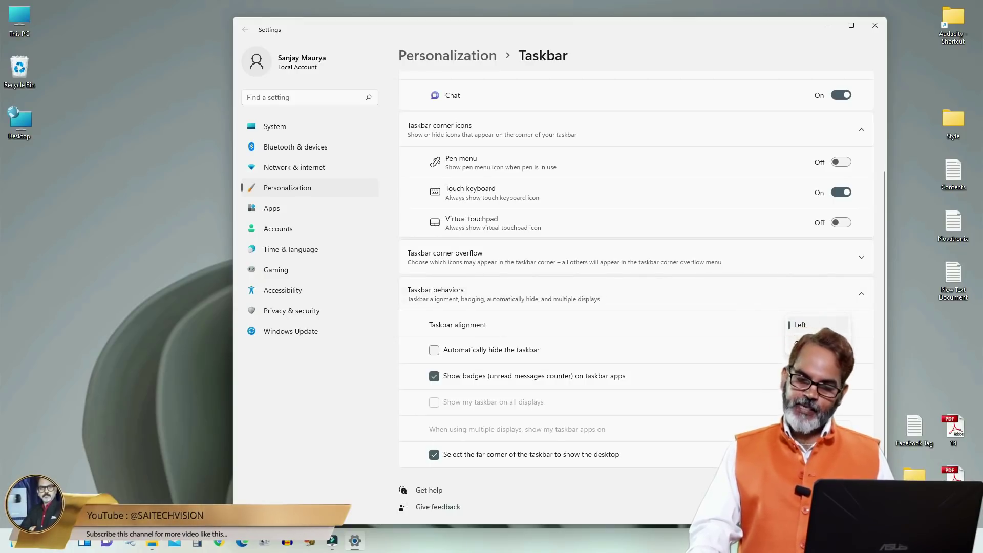
pyautogui.click(814, 343)
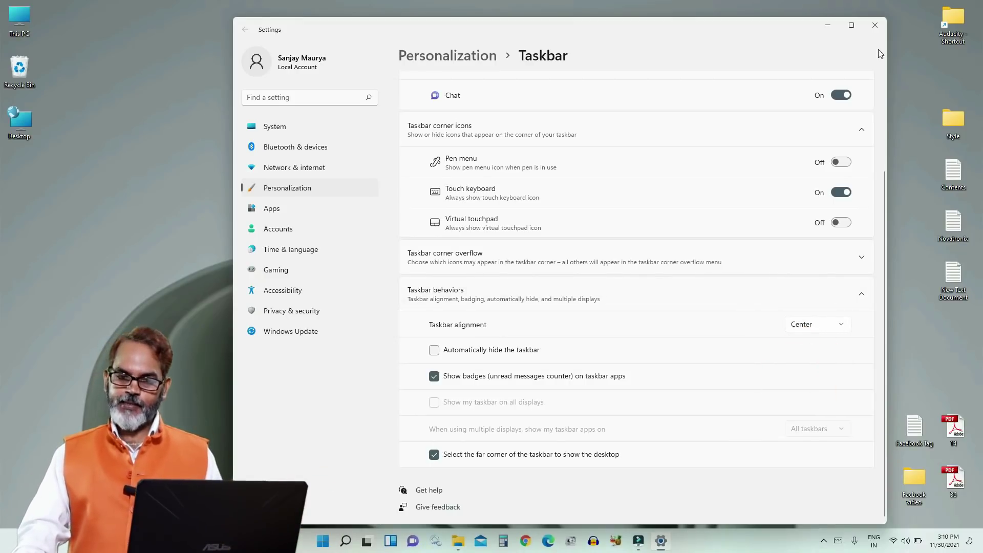
pyautogui.click(875, 24)
# Step: Refresh the desktop, and open This PC to view its folders and drives before closing the window
pyautogui.rightClick(416, 89)
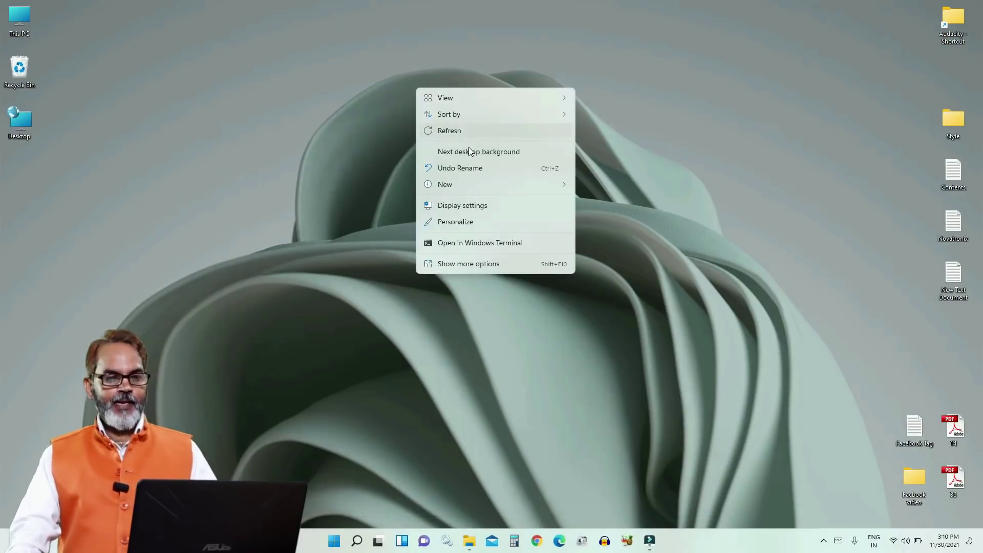
pyautogui.click(462, 122)
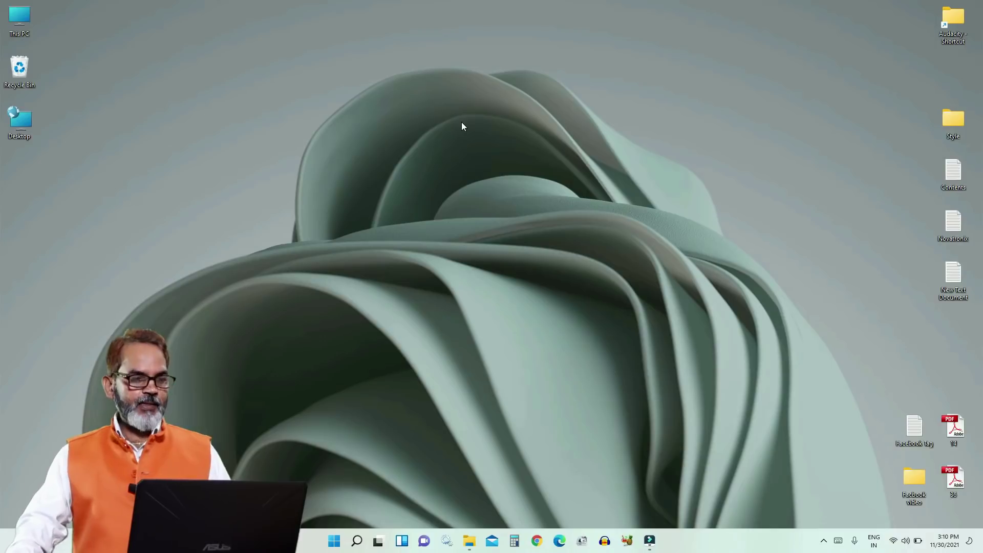
pyautogui.doubleClick(23, 20)
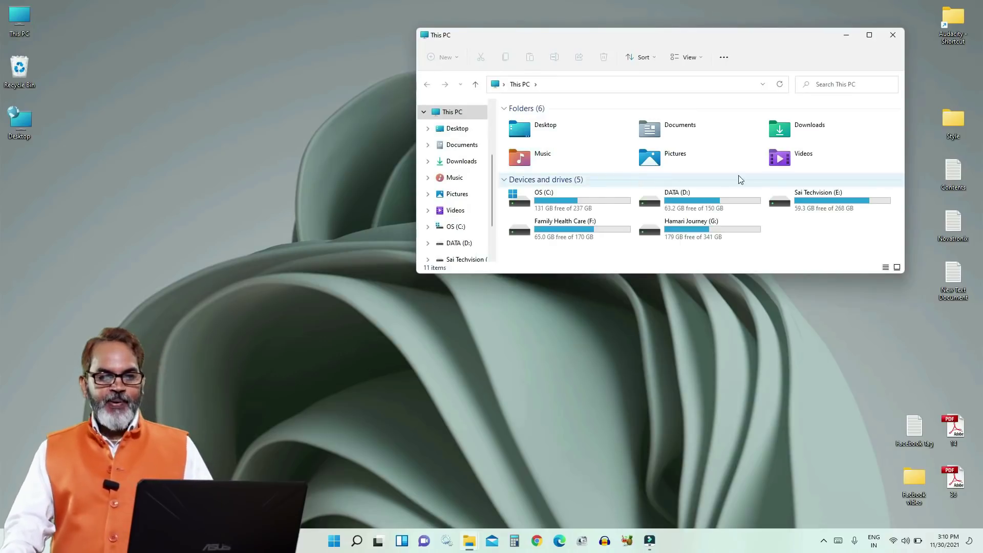
pyautogui.moveTo(665, 39); pyautogui.dragTo(556, 35)
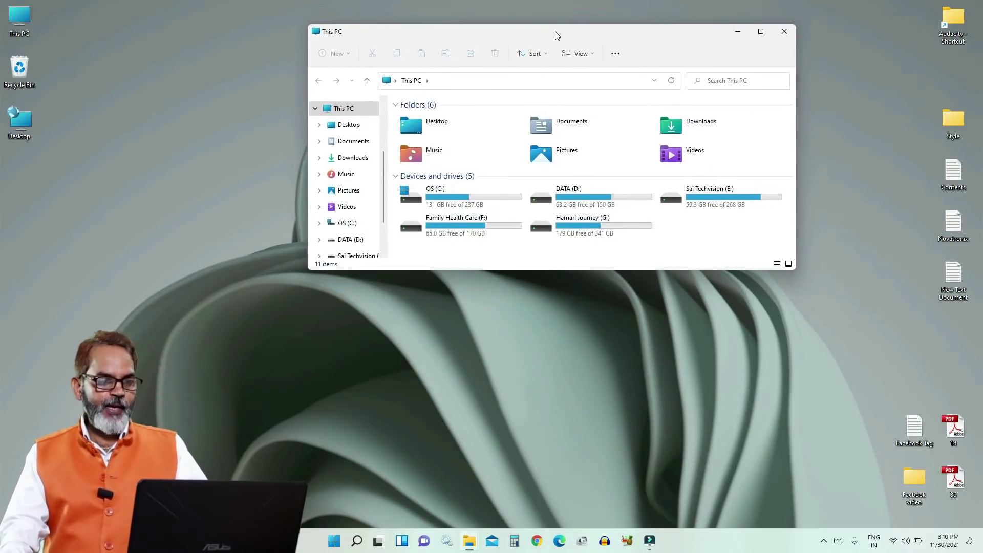
pyautogui.click(784, 31)
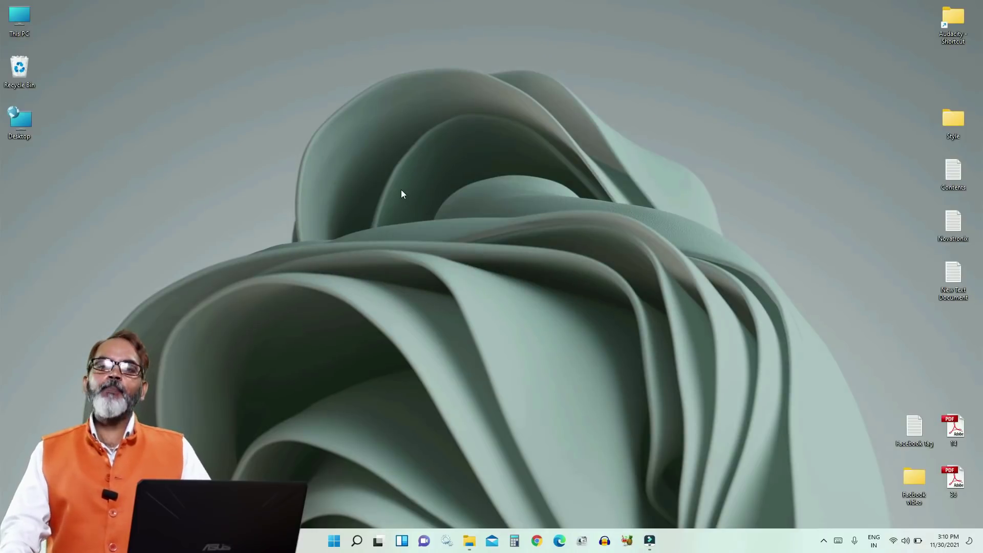
# Step: Examine the desktop's context options, including the extended list of more options, and dismiss them
pyautogui.rightClick(276, 24)
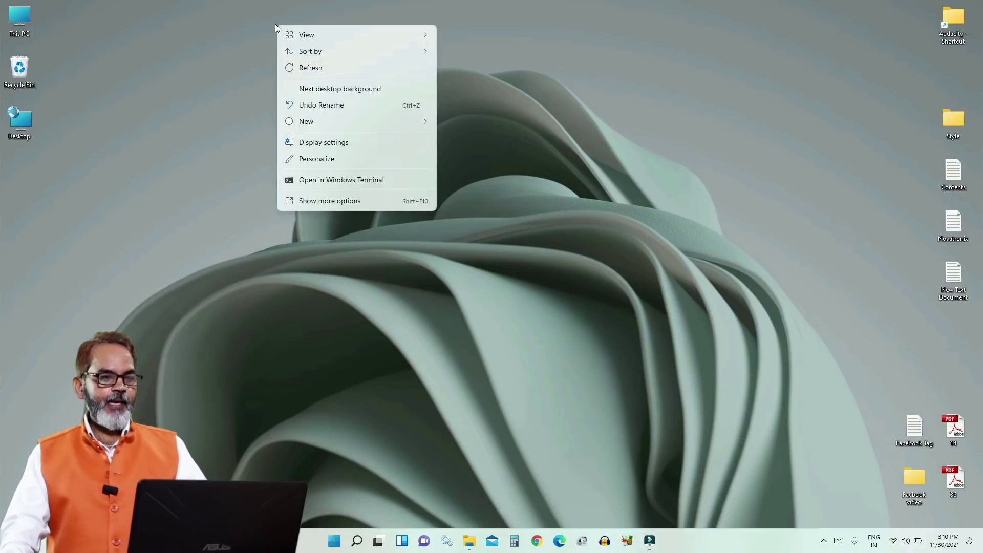
pyautogui.moveTo(307, 37)
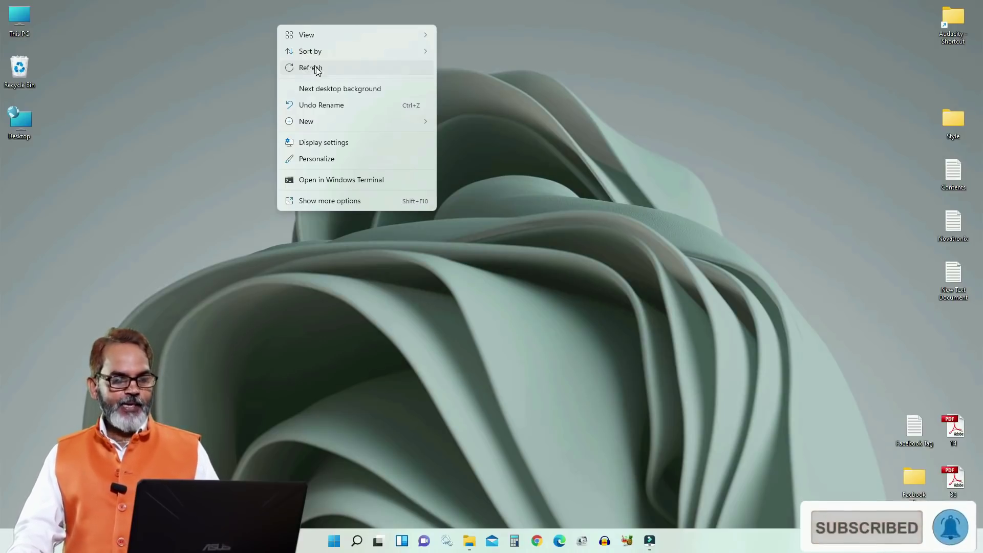
pyautogui.click(350, 201)
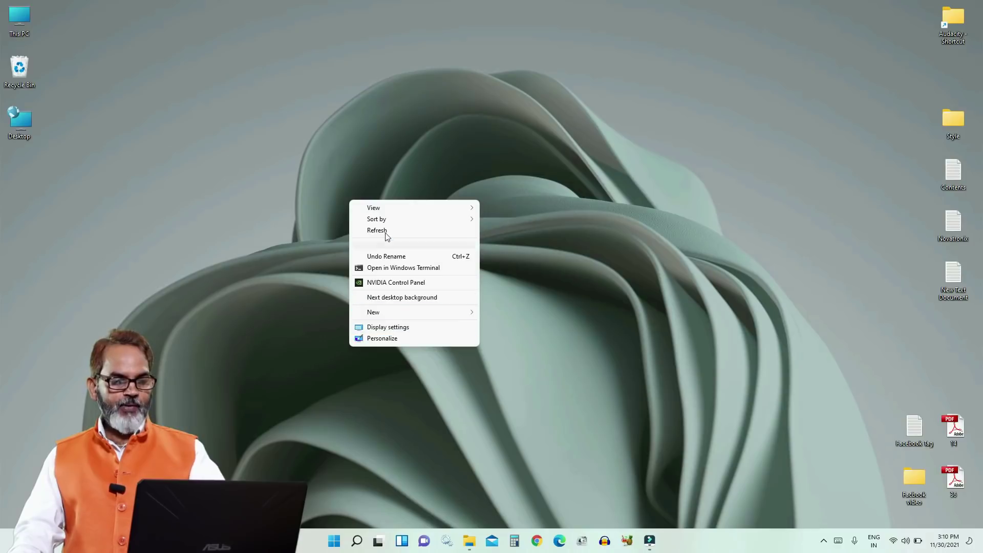
pyautogui.click(307, 181)
# Step: Refresh the desktop twice
pyautogui.rightClick(307, 182)
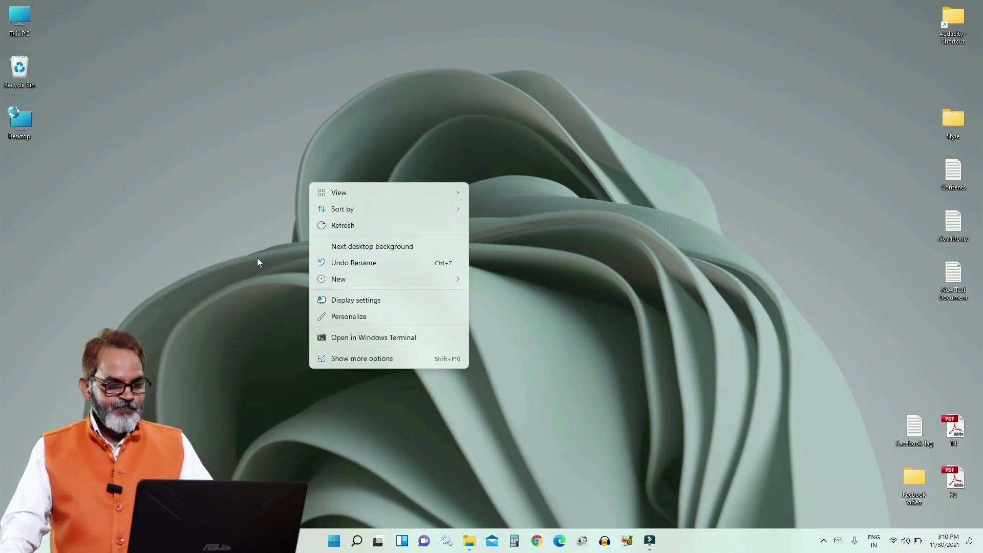
pyautogui.click(345, 226)
pyautogui.rightClick(323, 122)
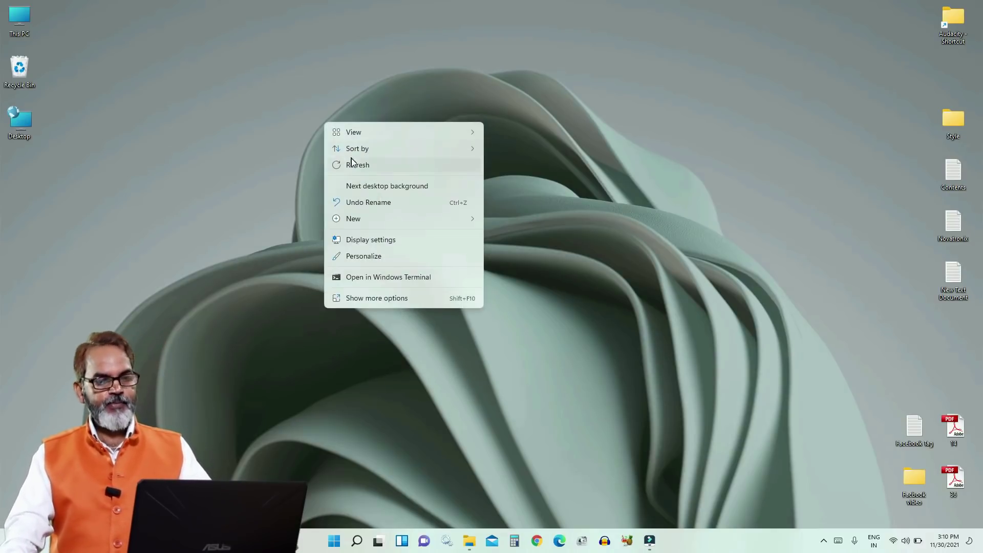
pyautogui.click(359, 165)
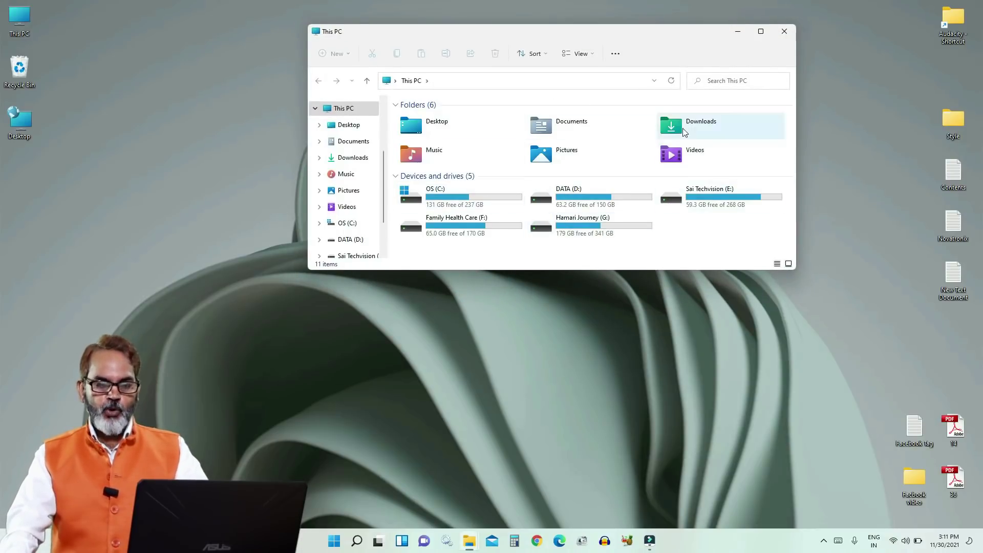
# Step: View the context options for the empty area of This PC and for the Contents file on the desktop
pyautogui.rightClick(705, 240)
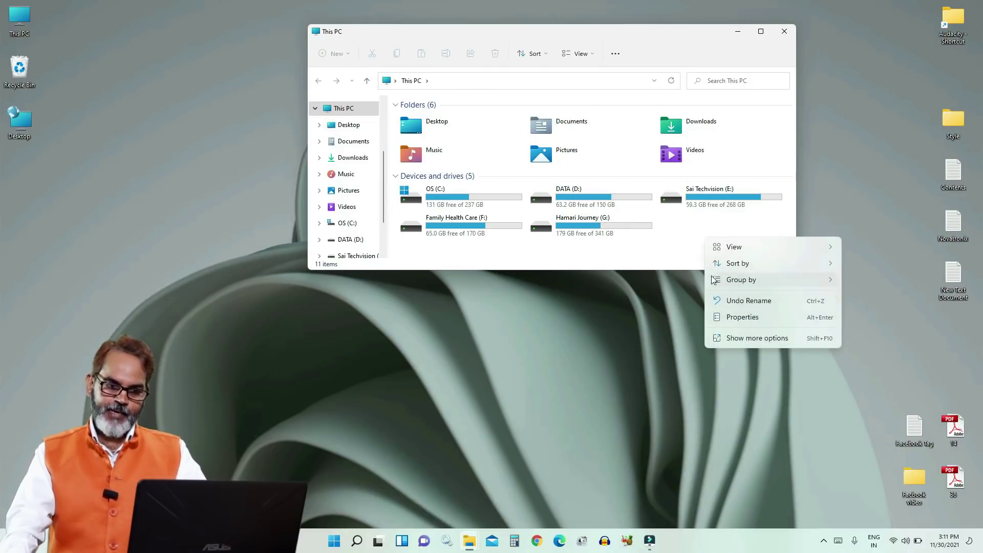
pyautogui.click(682, 230)
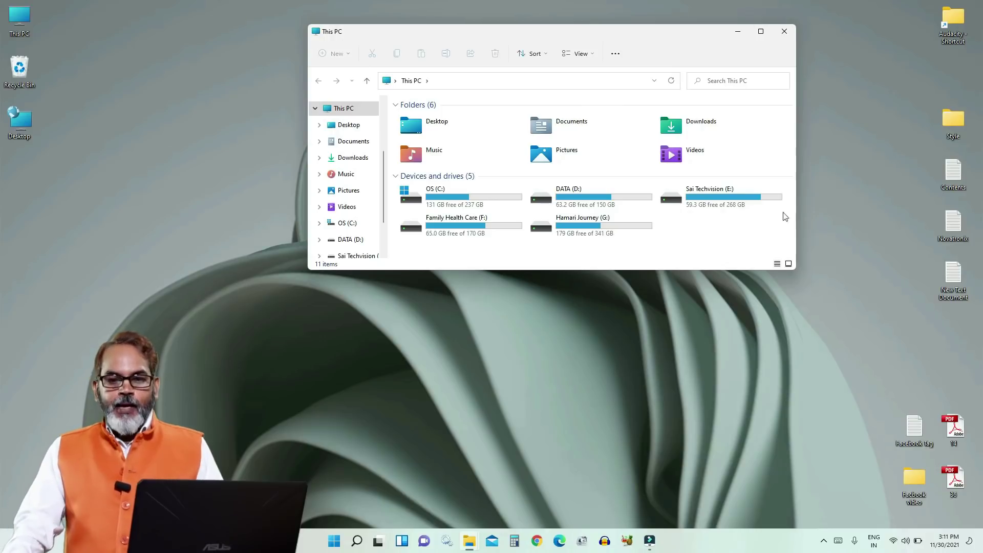
pyautogui.rightClick(947, 183)
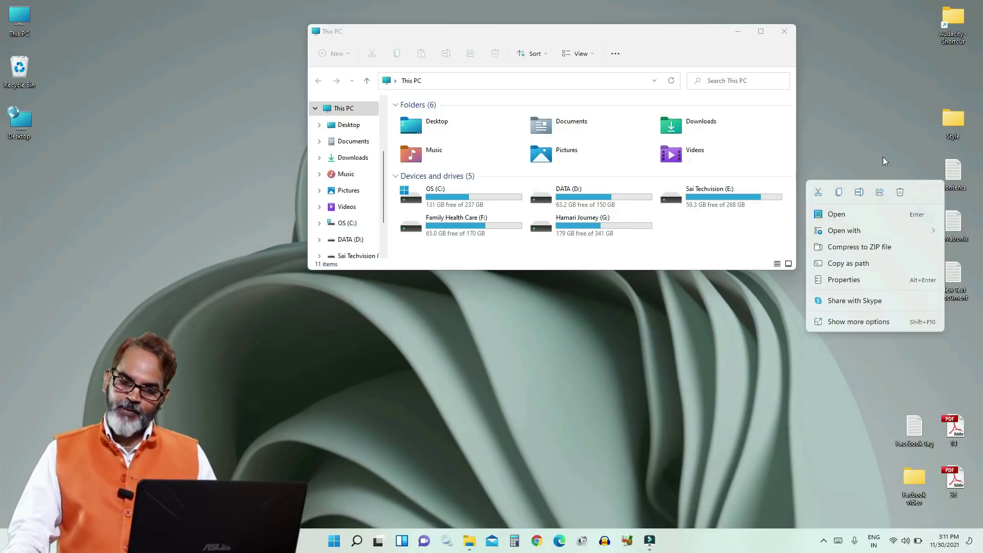
pyautogui.press('Escape')
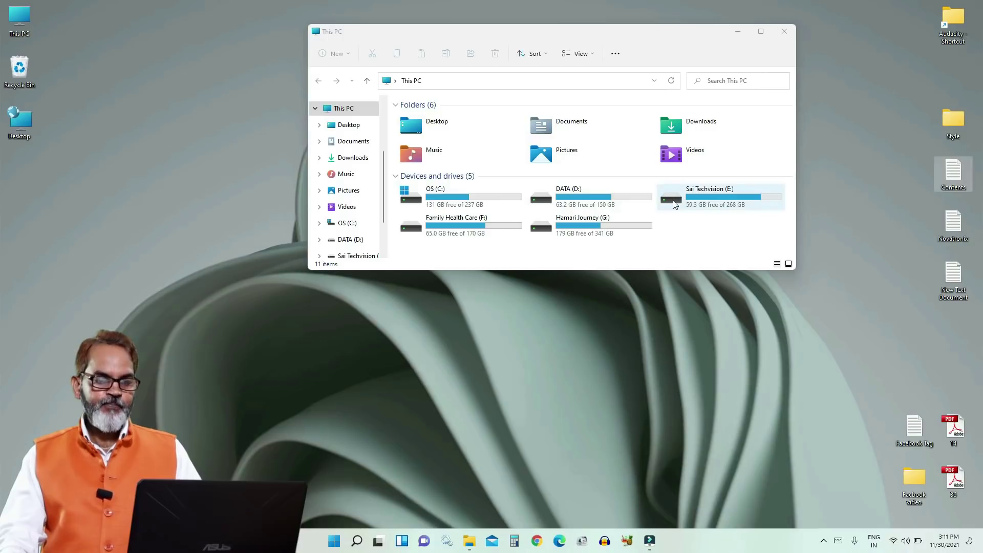
# Step: Look through the folders of the OS (C:) drive and open a second File Explorer window showing This PC
pyautogui.doubleClick(472, 204)
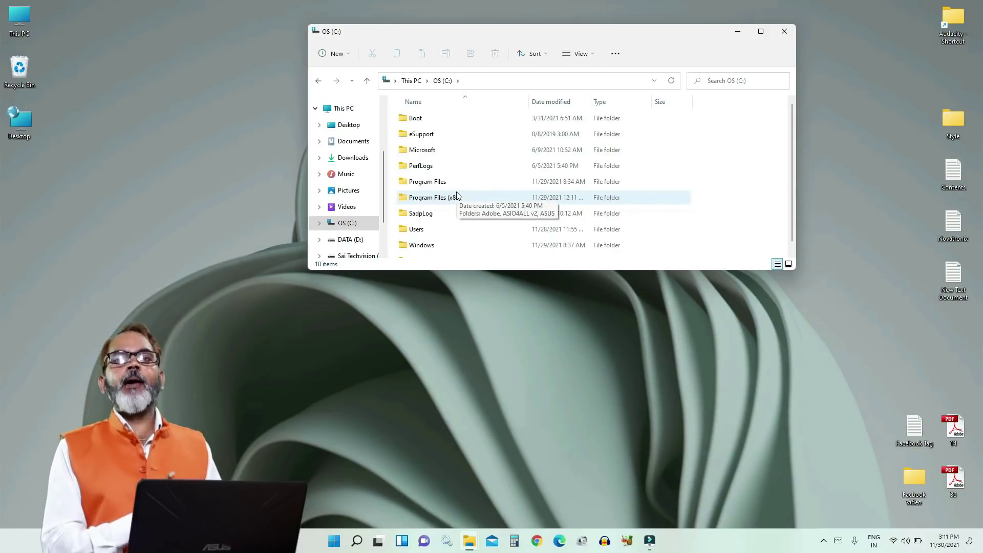
pyautogui.scroll(-1, 492, 190)
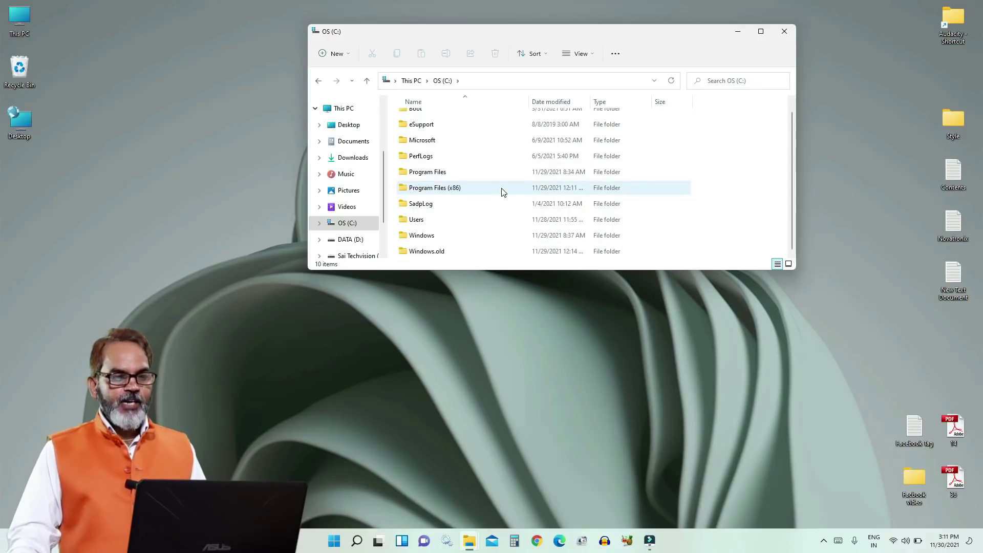
pyautogui.scroll(1, 502, 192)
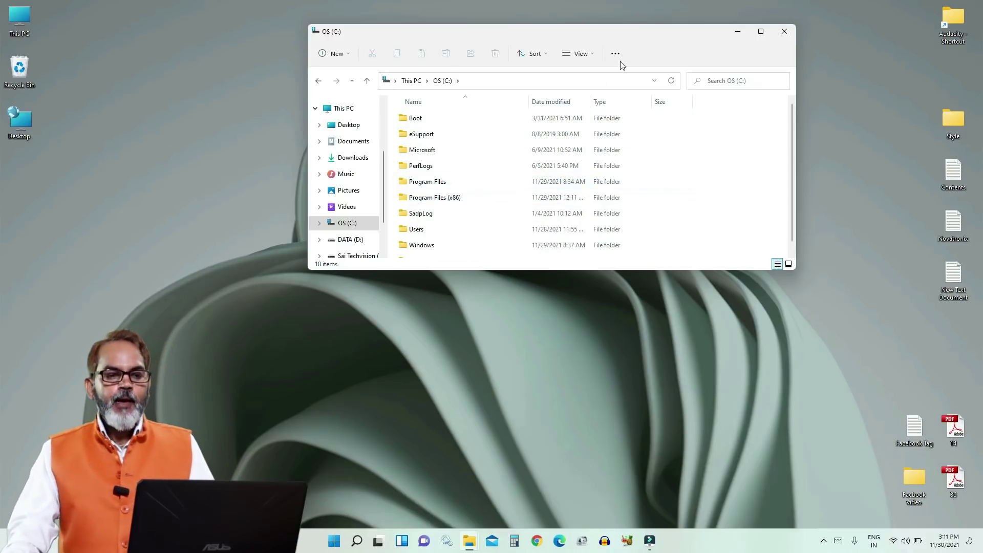
pyautogui.moveTo(665, 41); pyautogui.dragTo(647, 70)
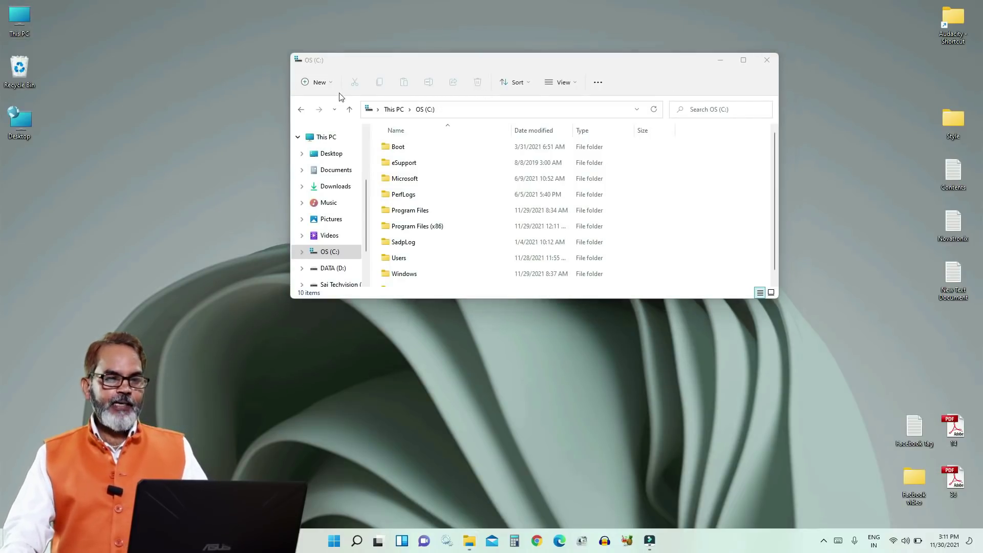
pyautogui.press('super+e')
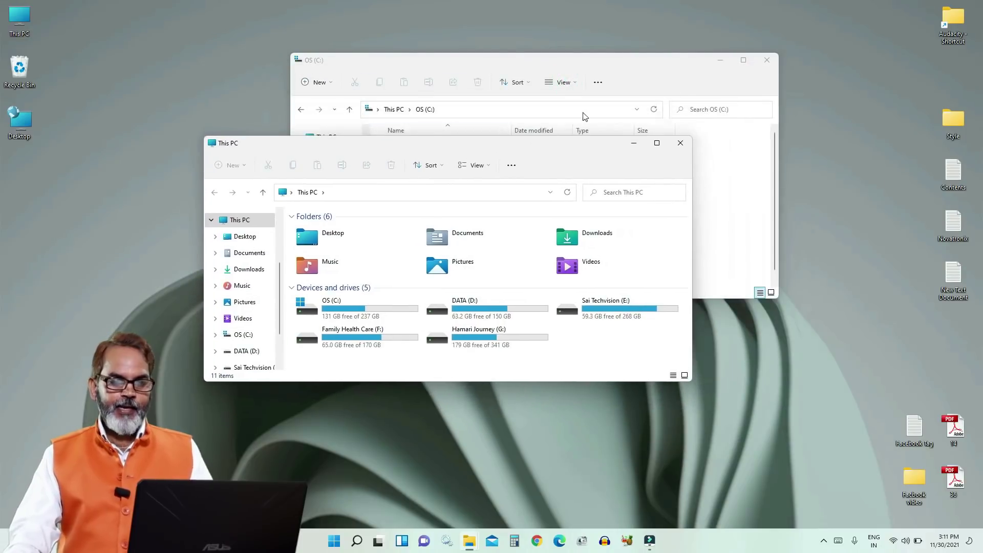
# Step: Snap the OS (C:) window to the last column of the three-column layout, and move it to the wide column of the two-column layout
pyautogui.moveTo(746, 61)
pyautogui.click(657, 73)
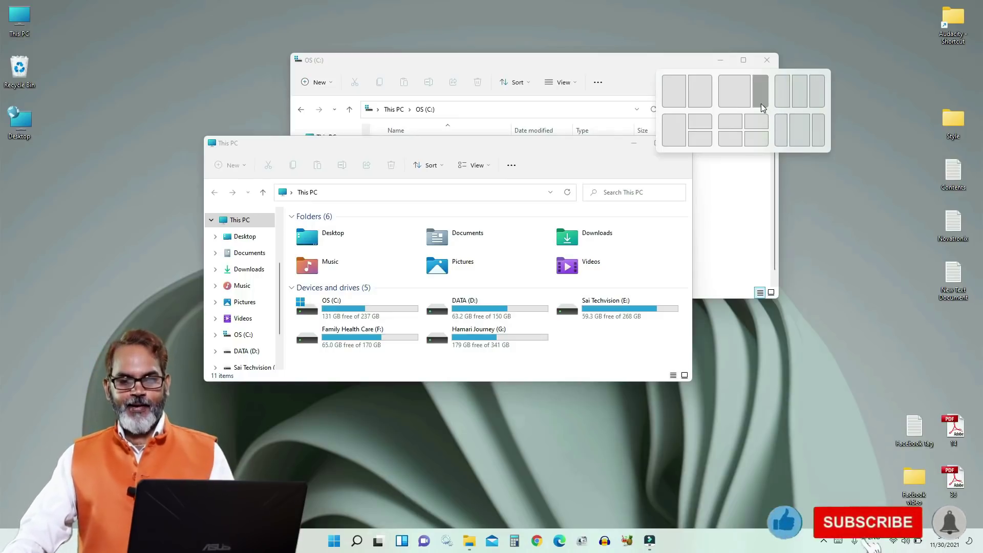
pyautogui.click(820, 99)
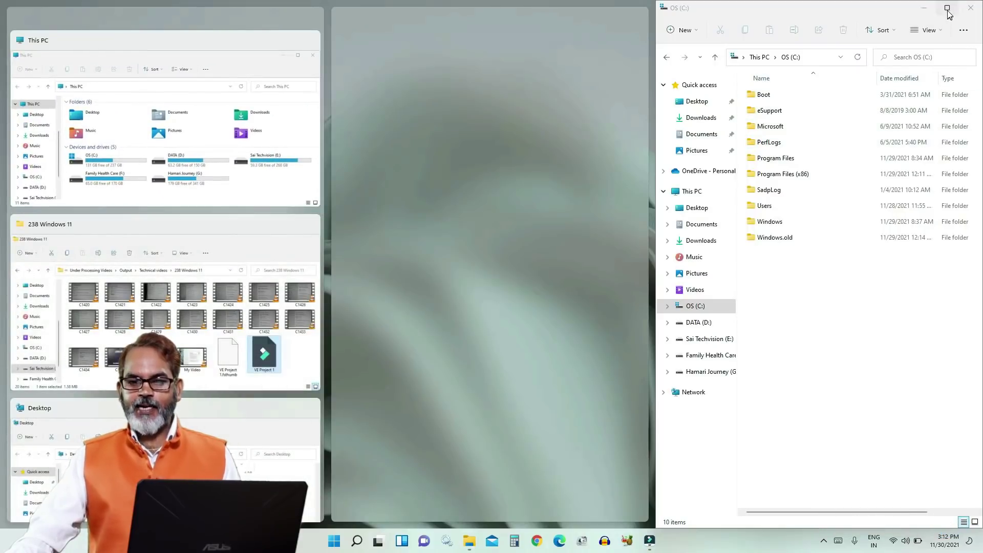
pyautogui.moveTo(949, 12)
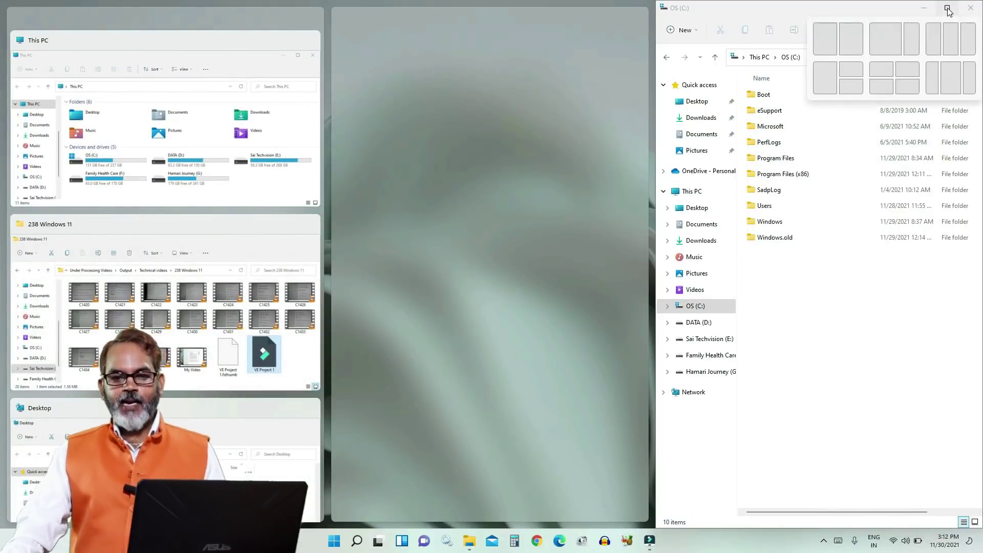
pyautogui.click(888, 36)
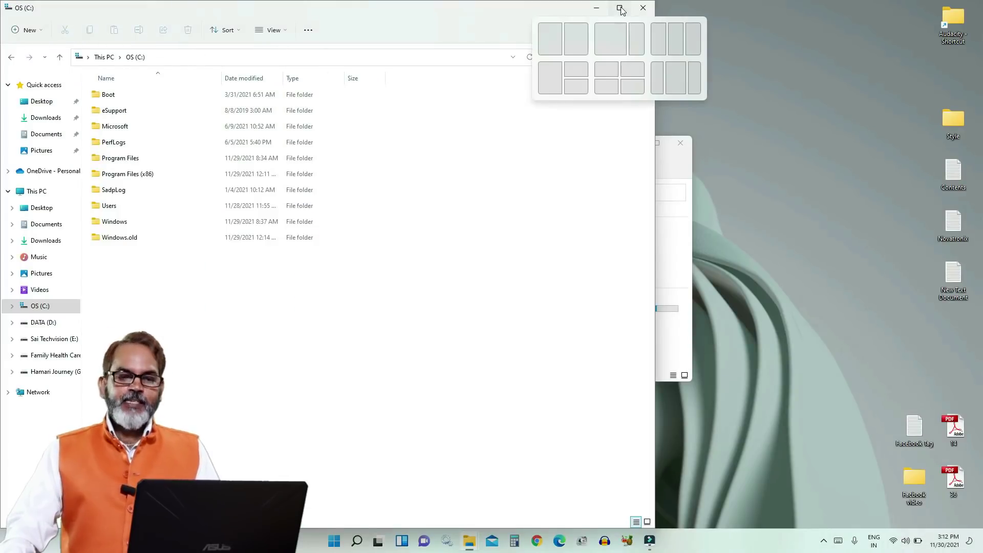
# Step: Maximize and restore the OS (C:) window, and close both File Explorer windows
pyautogui.click(622, 10)
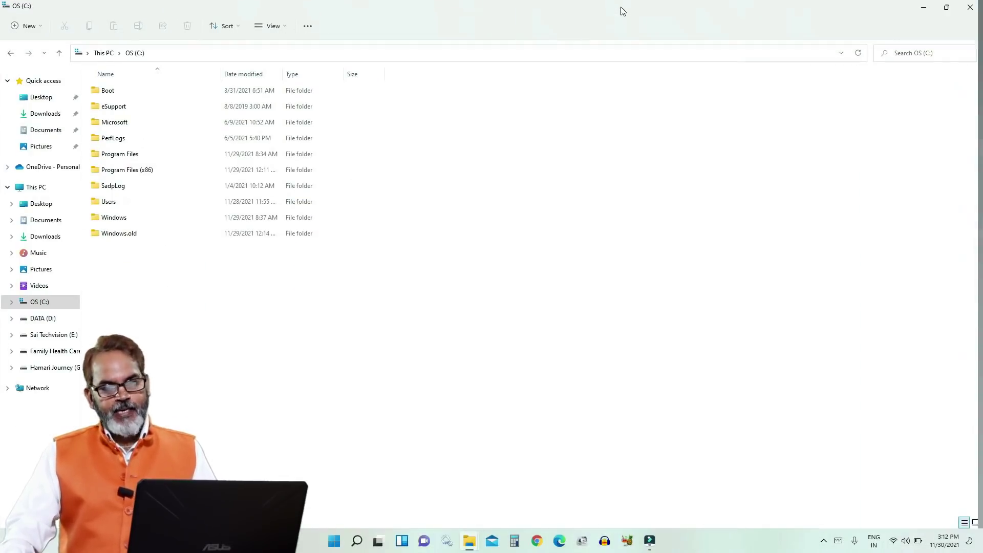
pyautogui.click(948, 6)
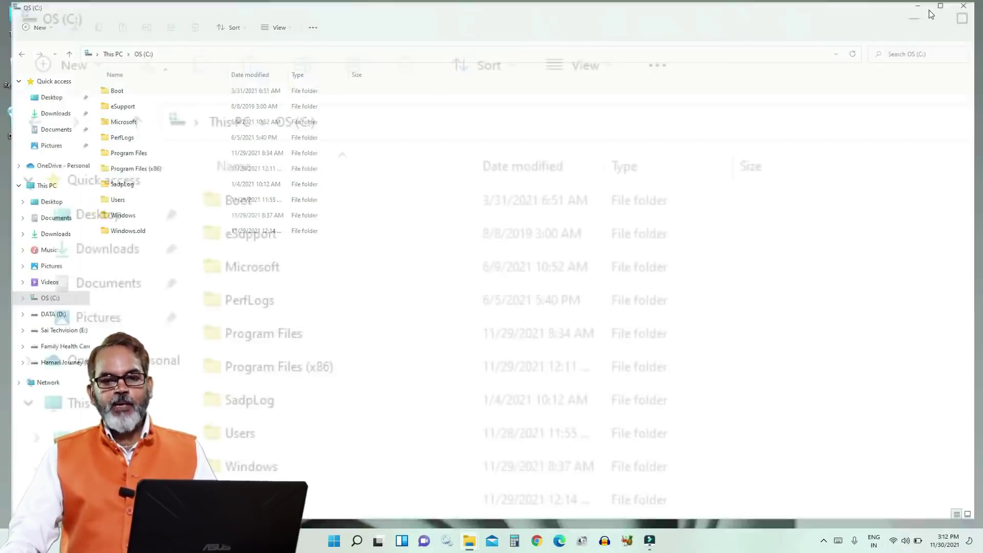
pyautogui.moveTo(745, 64)
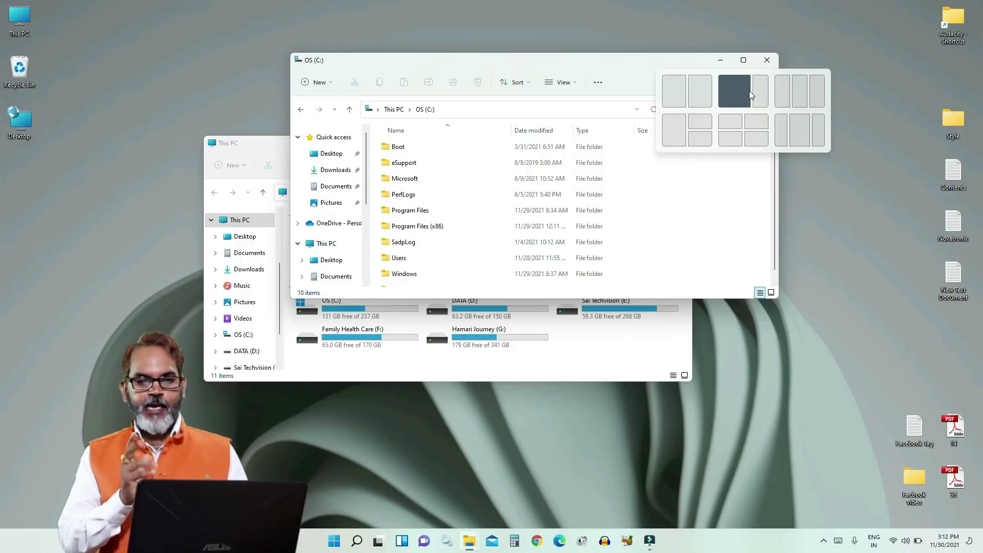
pyautogui.moveTo(646, 63); pyautogui.dragTo(666, 37)
pyautogui.scroll(-1, 518, 198)
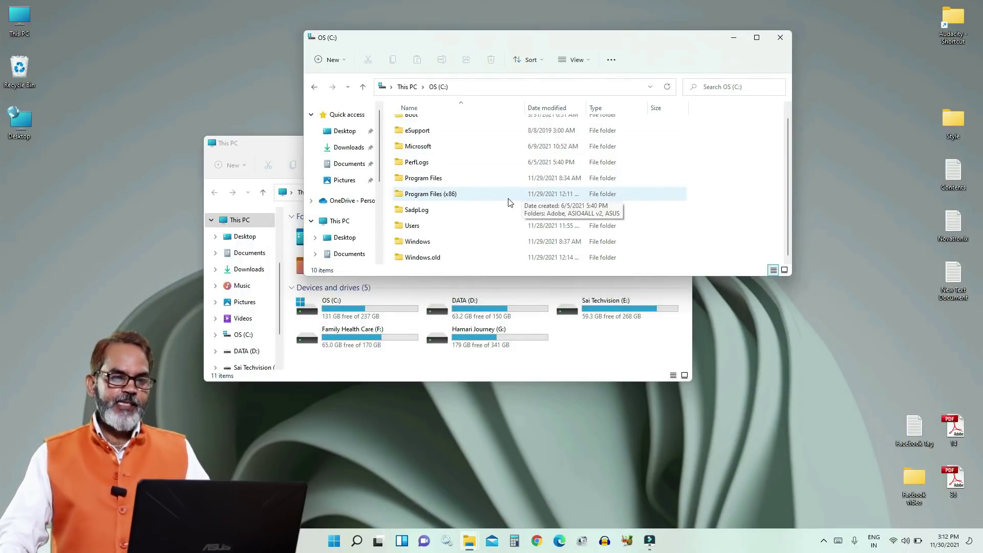
pyautogui.scroll(1, 510, 202)
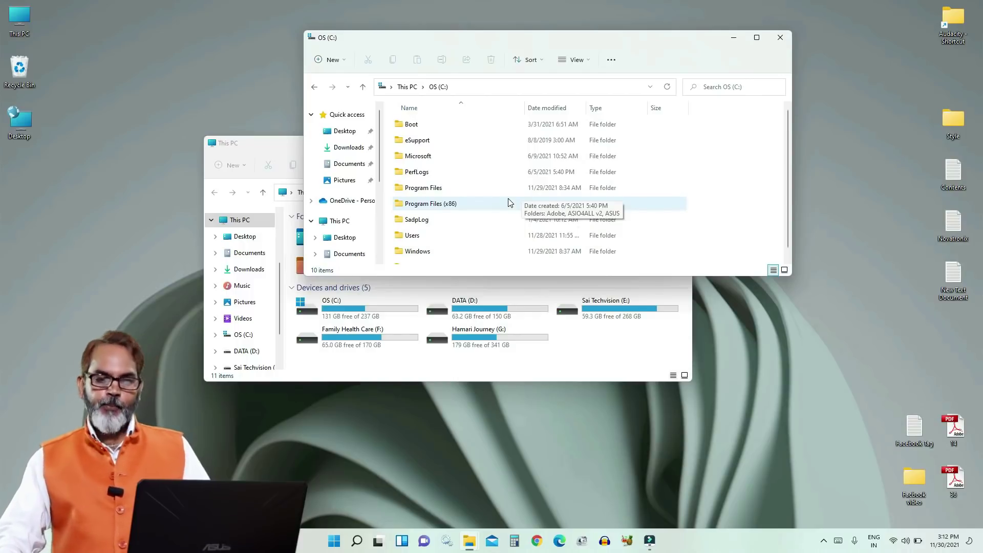
pyautogui.click(780, 39)
pyautogui.click(680, 144)
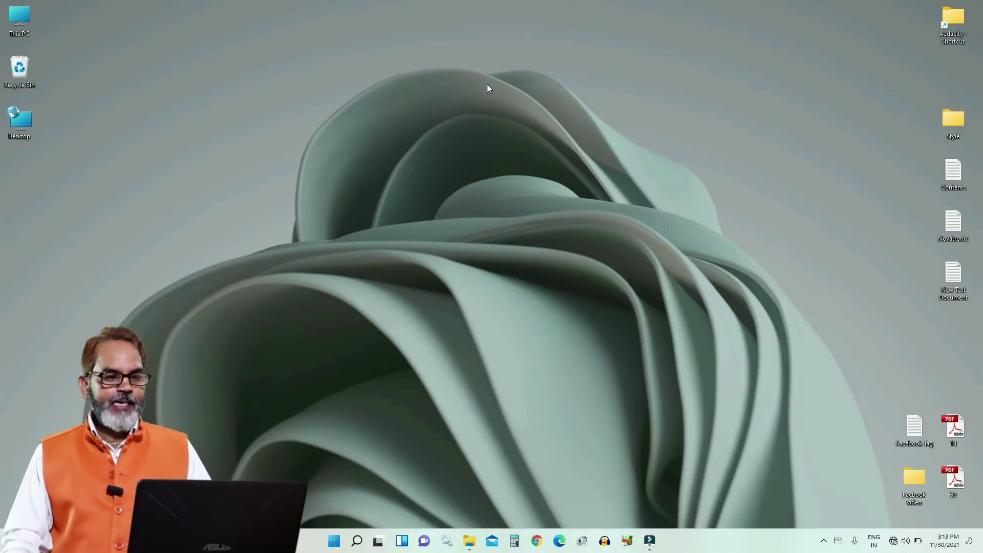
# Step: Open the desktop's personalization settings and close them
pyautogui.rightClick(445, 79)
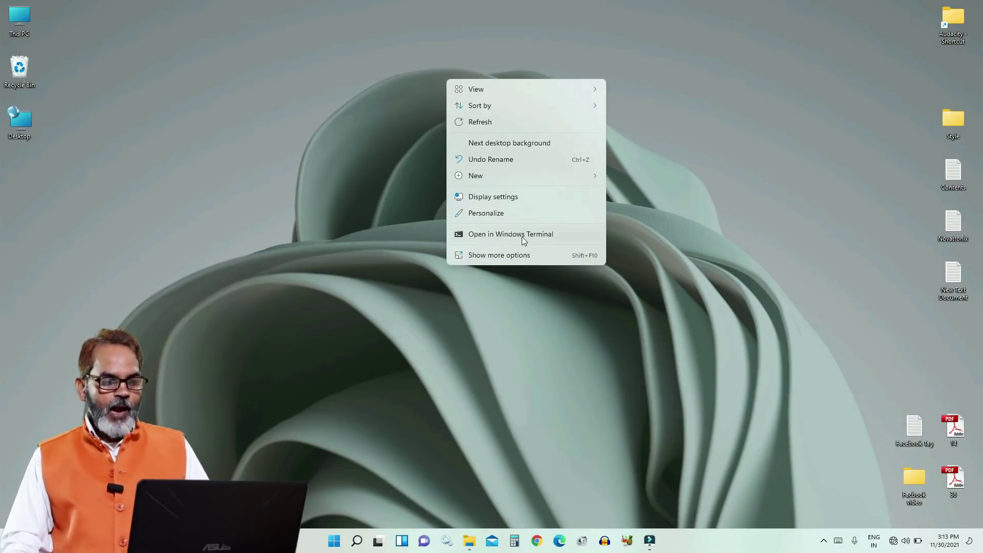
pyautogui.click(514, 213)
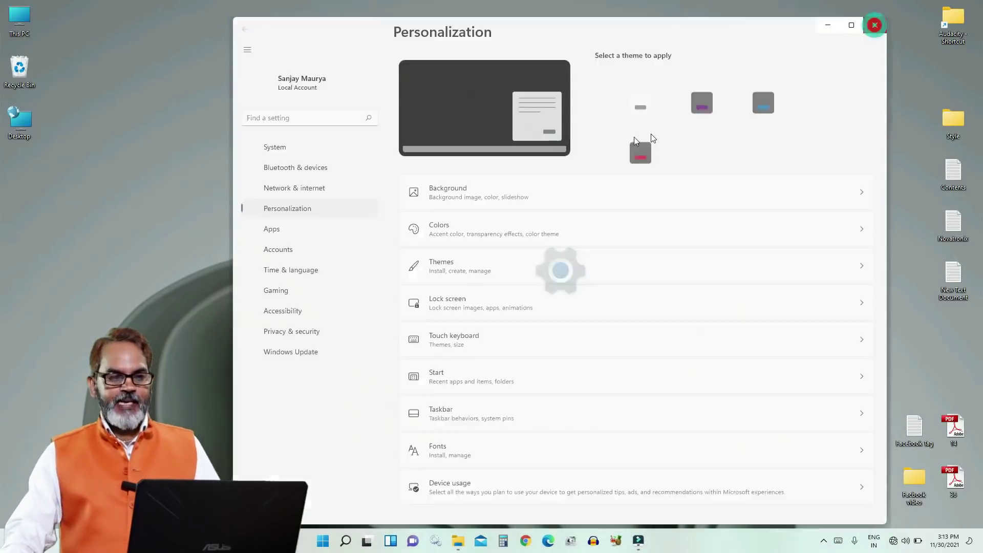
pyautogui.click(875, 25)
# Step: In the display settings, switch Night light on and back off, and close the settings
pyautogui.rightClick(479, 81)
pyautogui.click(533, 198)
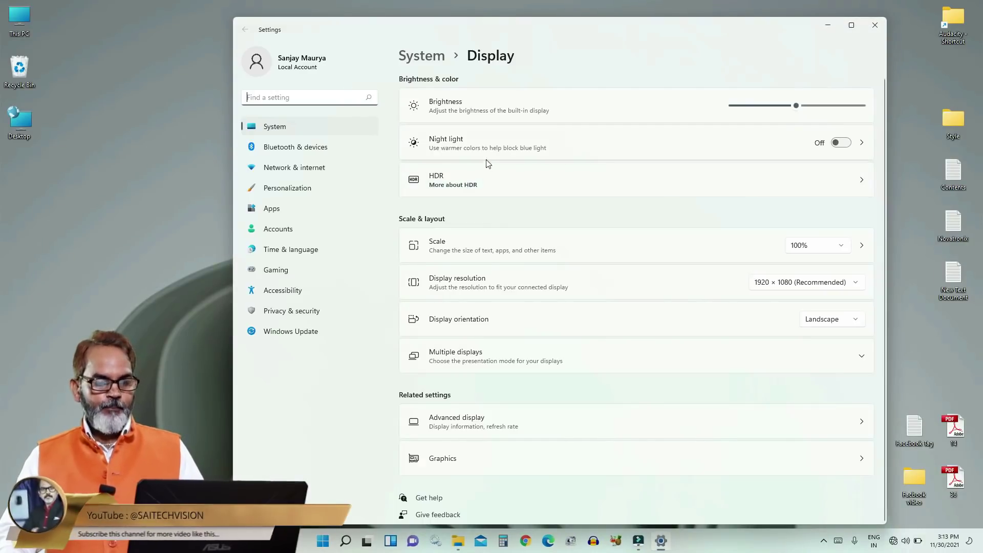
pyautogui.click(843, 146)
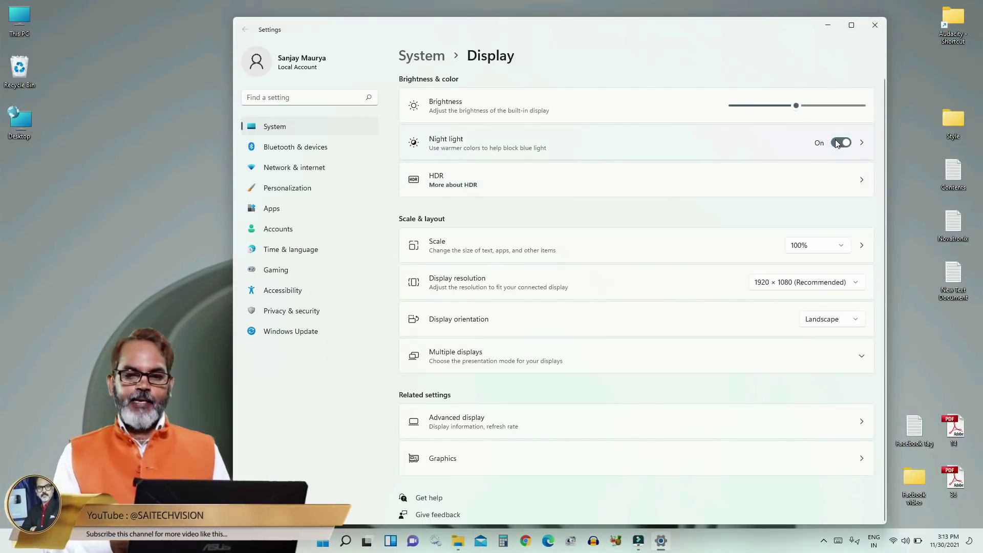
pyautogui.click(838, 143)
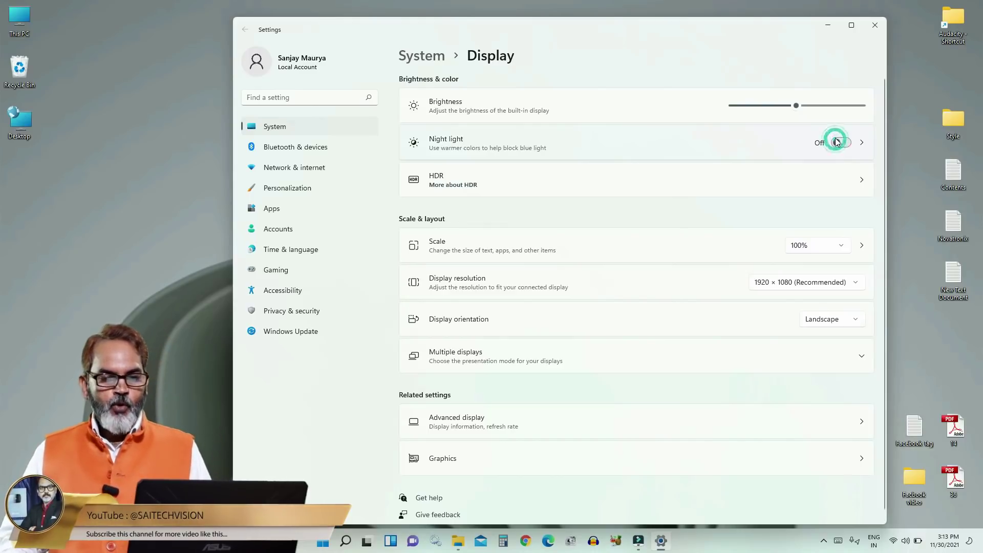
pyautogui.click(879, 26)
# Step: Open the Background personalization settings and examine the slideshow's picture-change intervals and album folder selection, leaving both as they are
pyautogui.rightClick(502, 69)
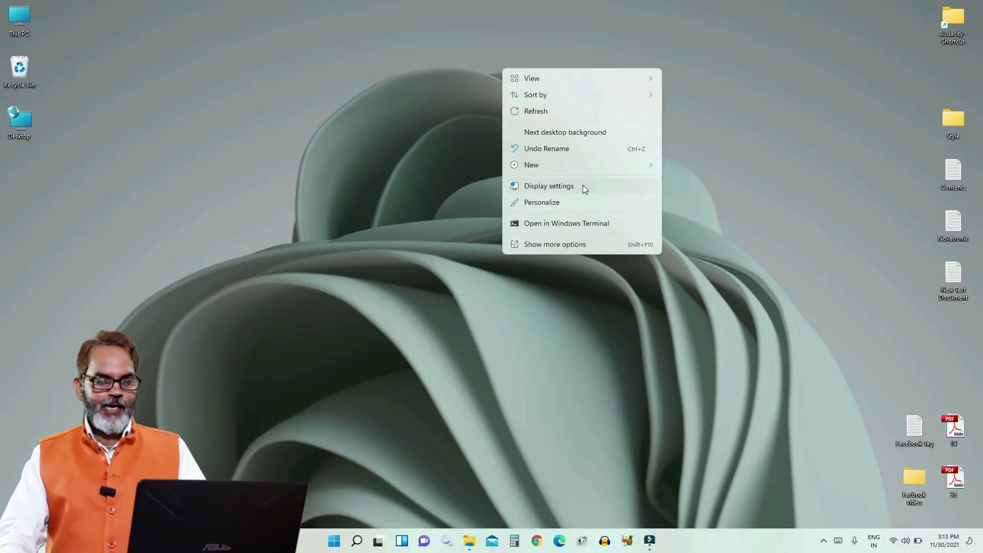
pyautogui.click(562, 203)
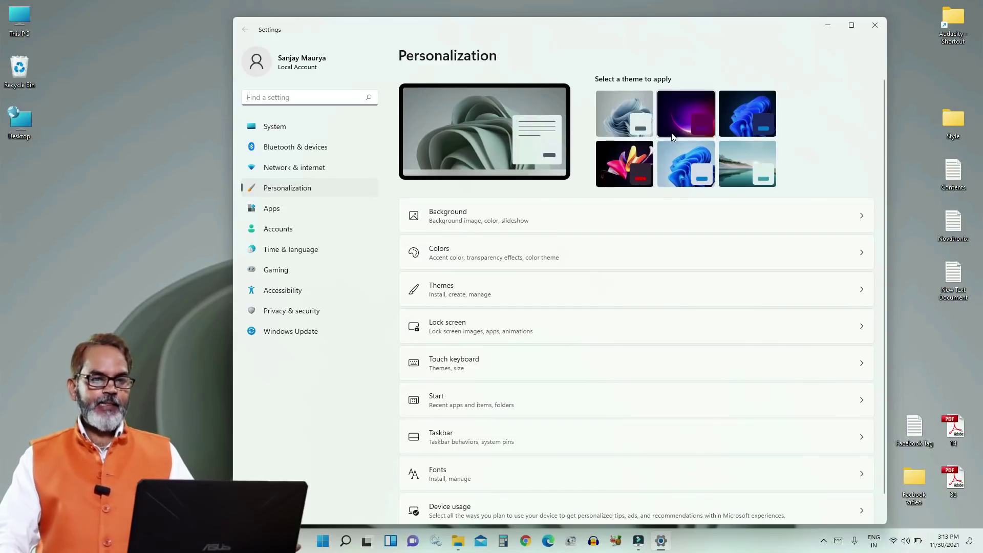
pyautogui.click(558, 217)
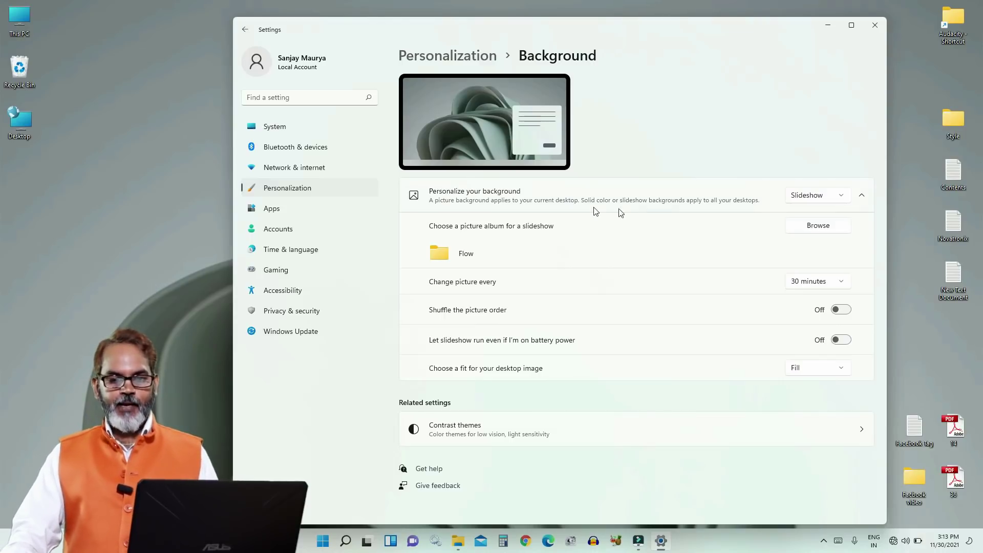
pyautogui.click(842, 283)
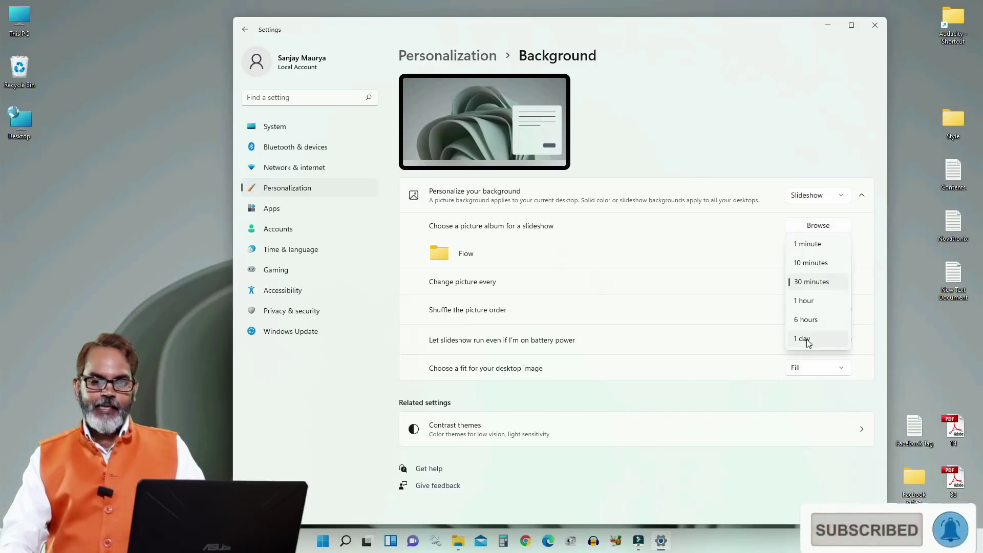
pyautogui.click(760, 124)
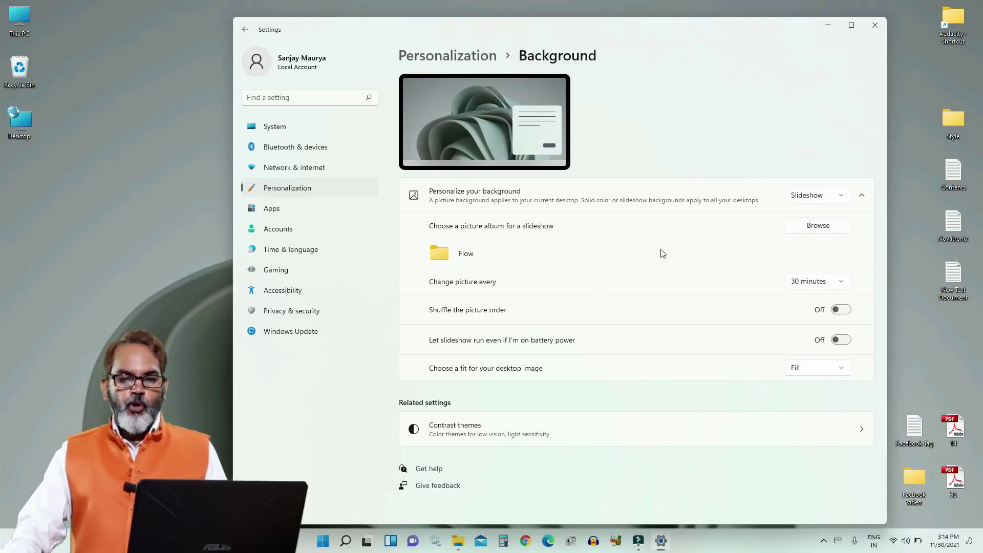
pyautogui.click(818, 226)
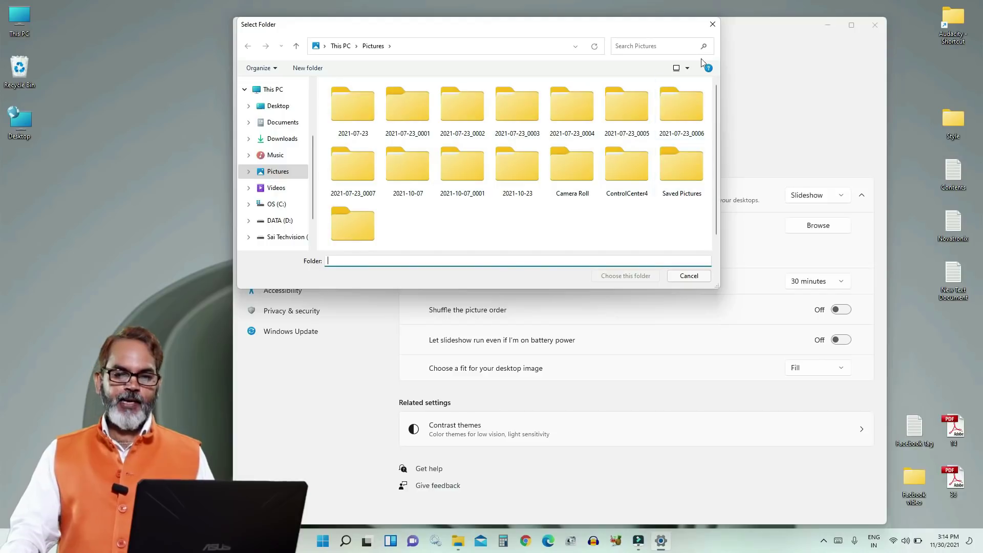
pyautogui.click(713, 27)
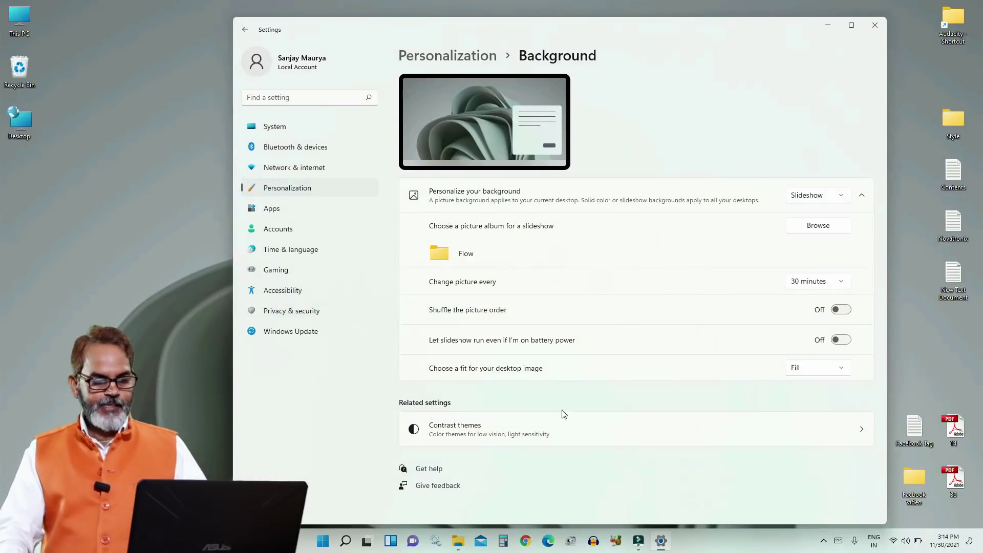
# Step: Open the related contrast theme settings and apply the Aquatic contrast theme
pyautogui.click(512, 431)
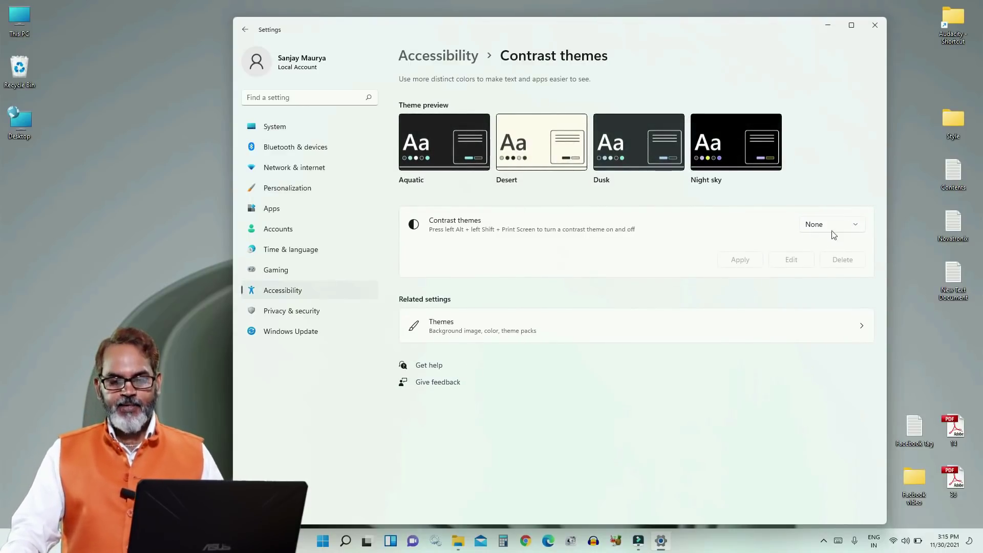
pyautogui.click(855, 228)
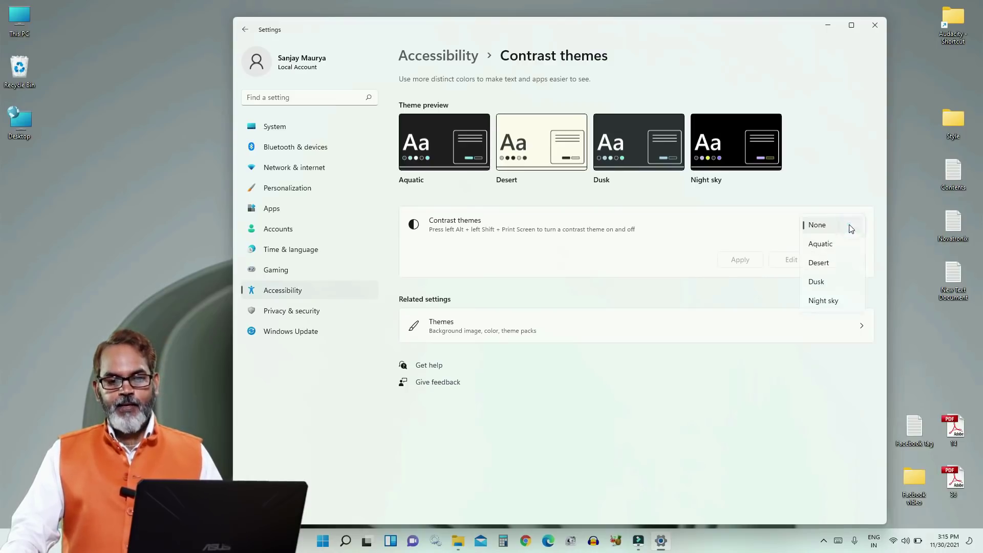
pyautogui.click(830, 247)
pyautogui.click(744, 262)
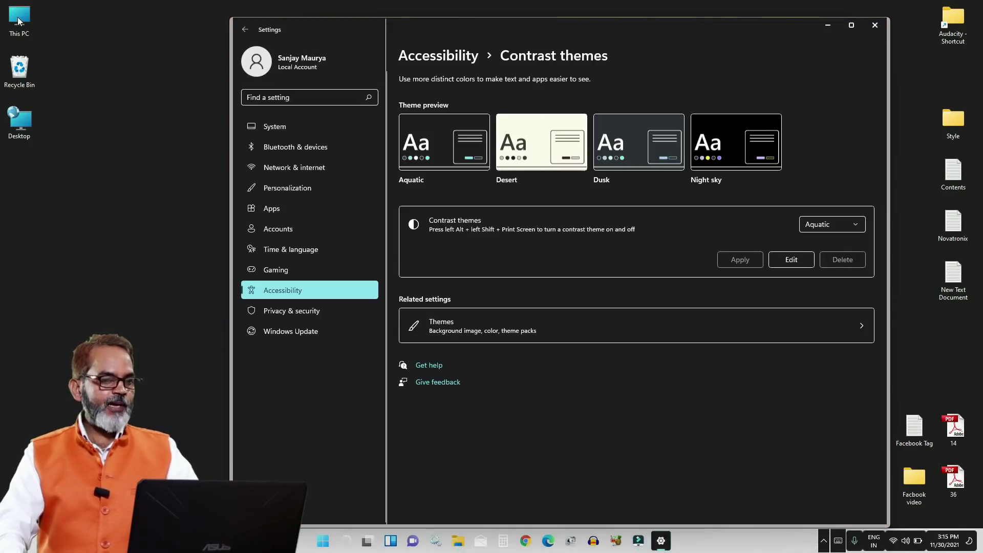
# Step: View File Explorer in the Aquatic theme by opening Under Processing Videos on the Sai Techvision (E:) drive, and close the window
pyautogui.press('super+e')
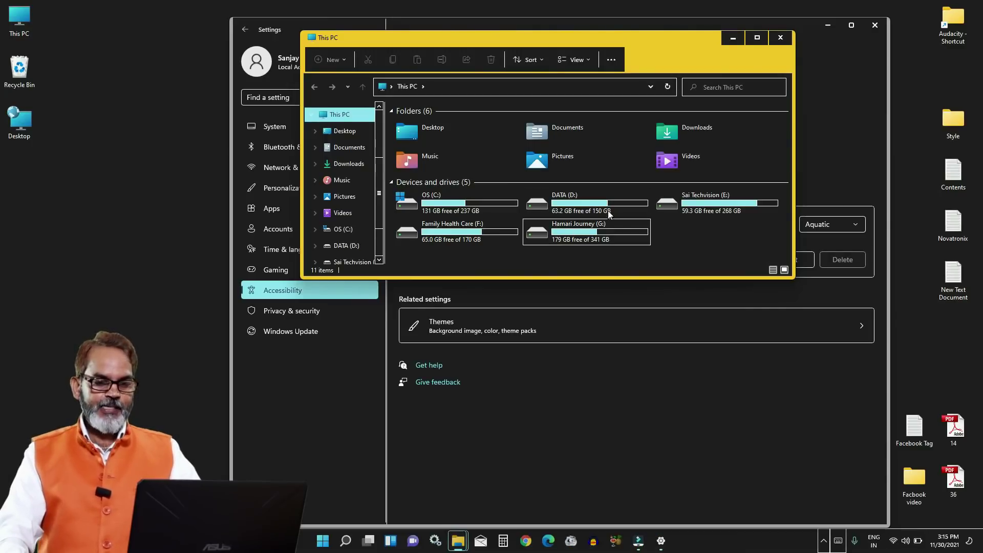
pyautogui.doubleClick(684, 210)
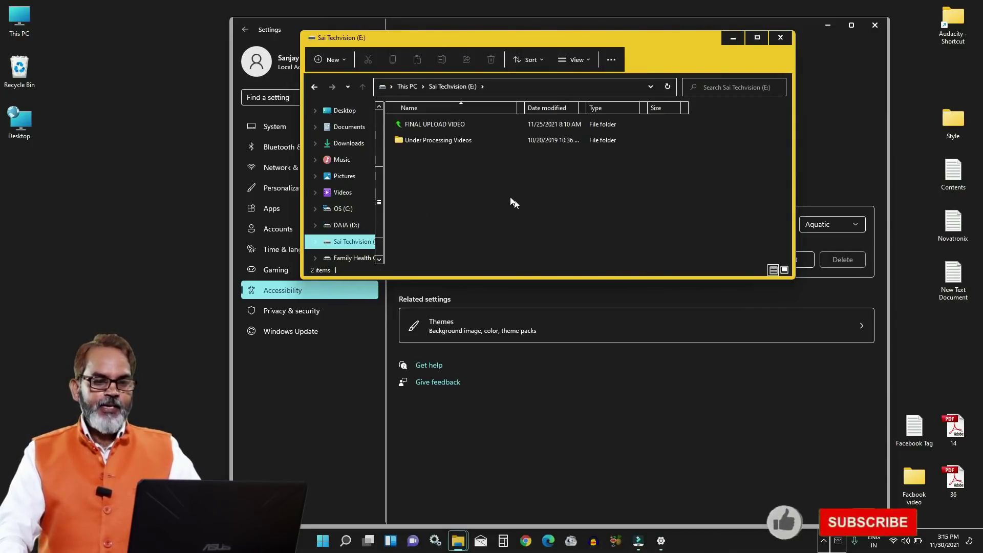
pyautogui.doubleClick(430, 142)
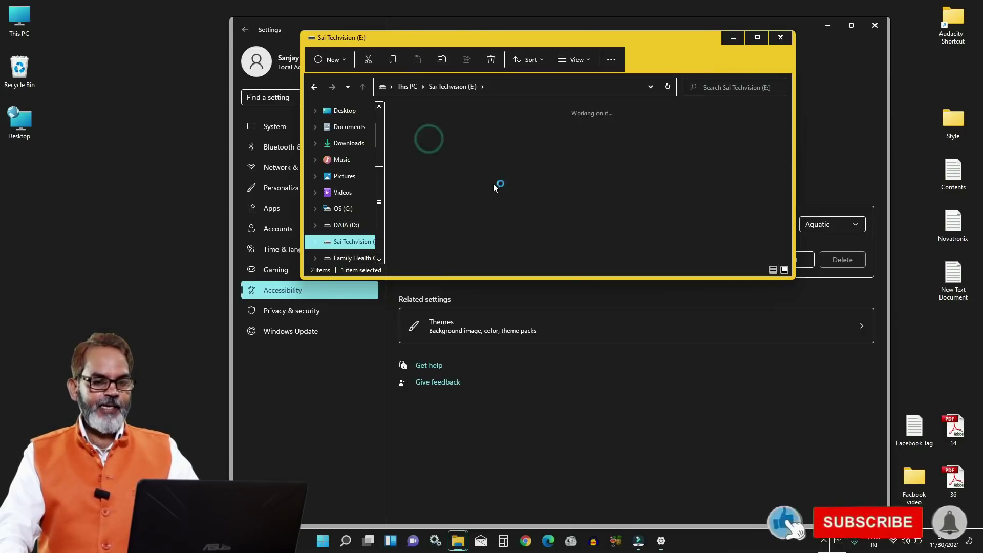
pyautogui.click(780, 37)
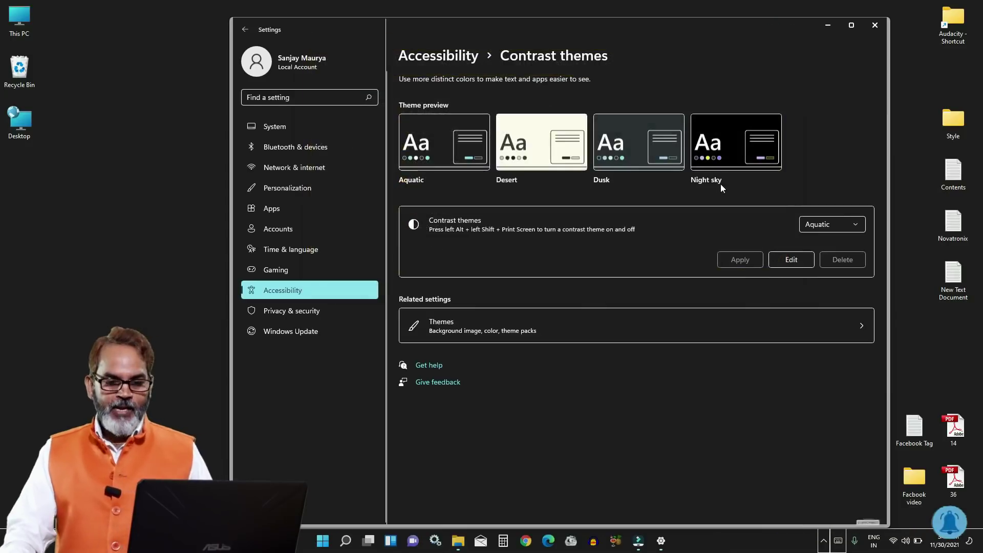
# Step: Apply the Desert contrast theme, view File Explorer's This PC page in it, and close the File Explorer window
pyautogui.click(844, 224)
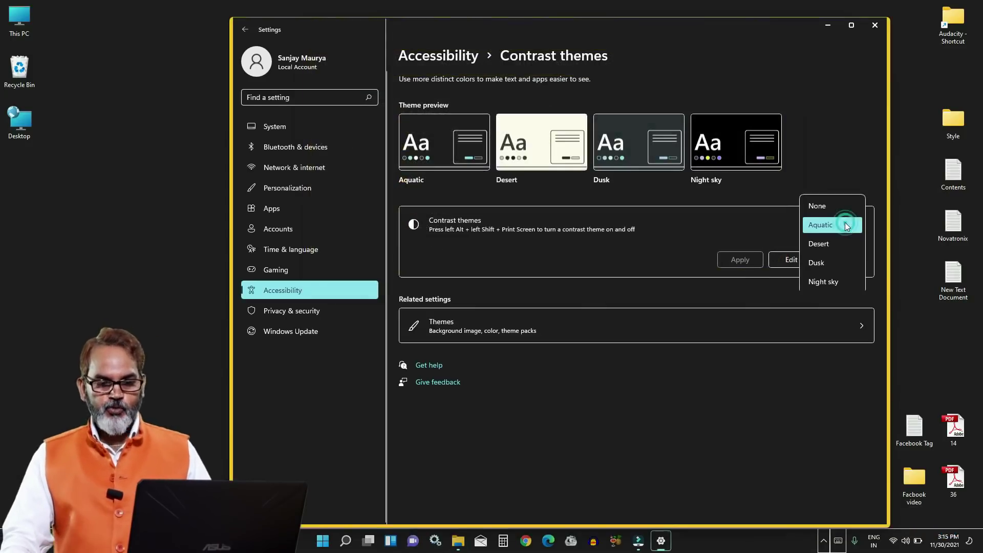
pyautogui.click(831, 245)
pyautogui.click(749, 263)
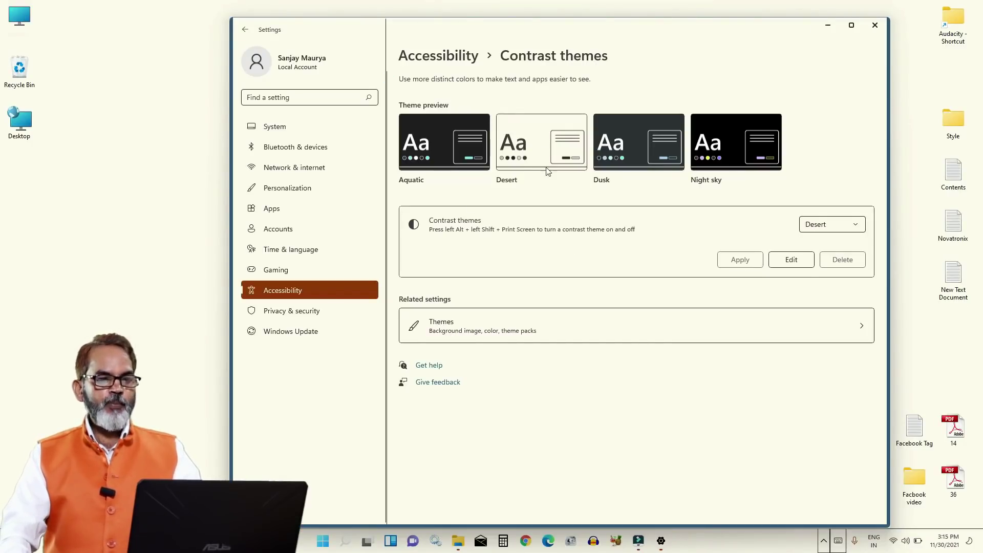
pyautogui.press('super+e')
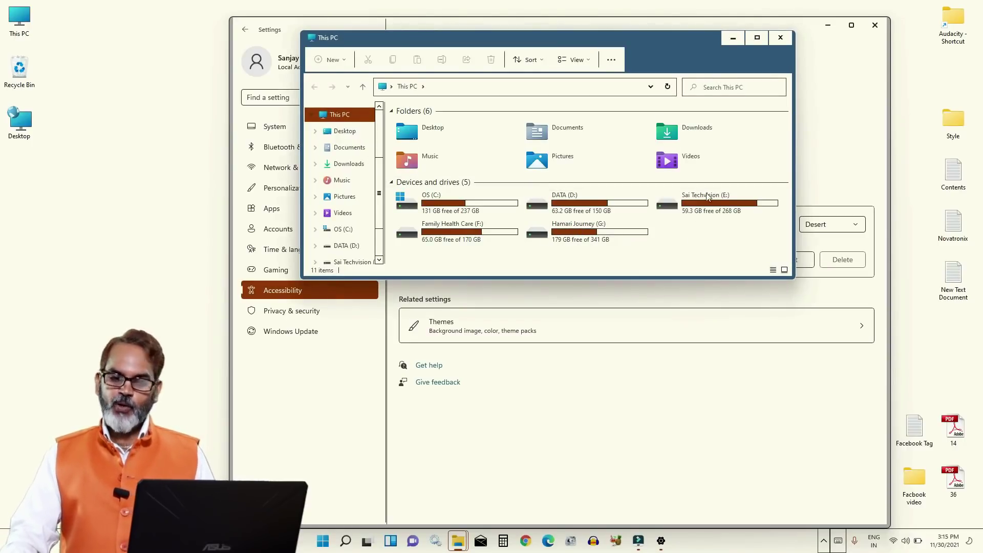
pyautogui.click(781, 37)
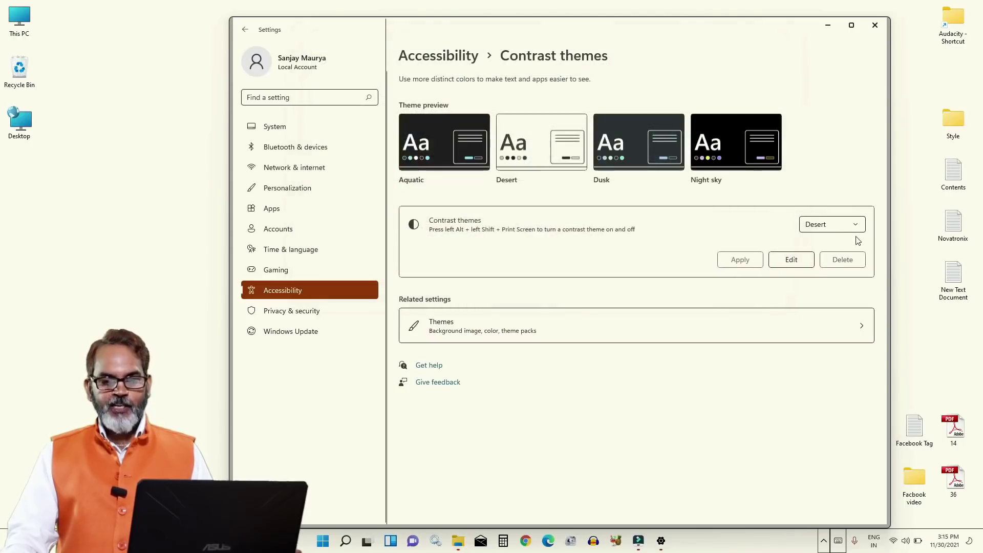
# Step: Apply the Dusk contrast theme, view Under Processing Videos on the Sai Techvision (E:) drive in it, and close File Explorer
pyautogui.click(855, 224)
pyautogui.click(821, 246)
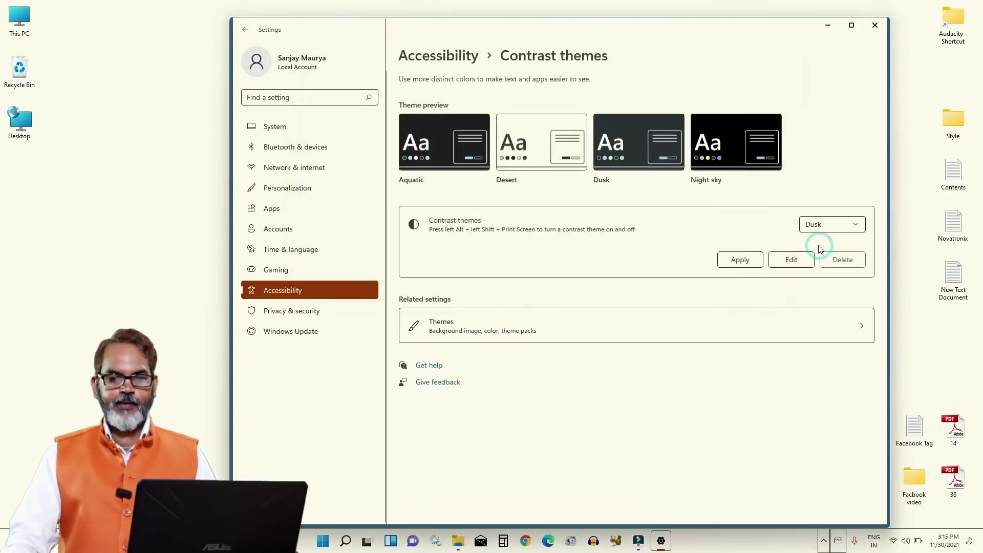
pyautogui.click(738, 260)
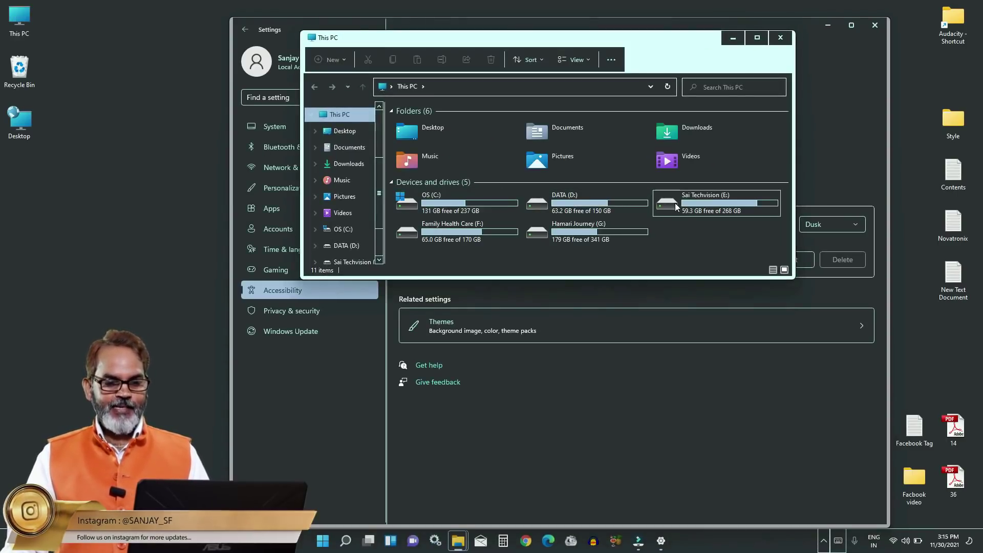
pyautogui.click(677, 207)
pyautogui.doubleClick(675, 205)
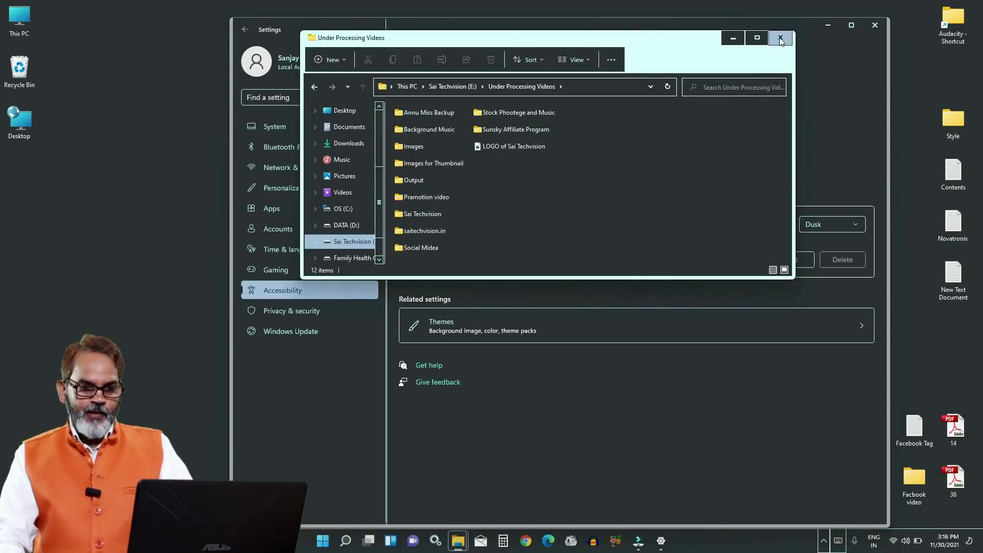
pyautogui.hotkey('alt', 'F4')
# Step: Apply the Night sky contrast theme, view File Explorer's This PC page in it, and close the File Explorer window
pyautogui.click(835, 224)
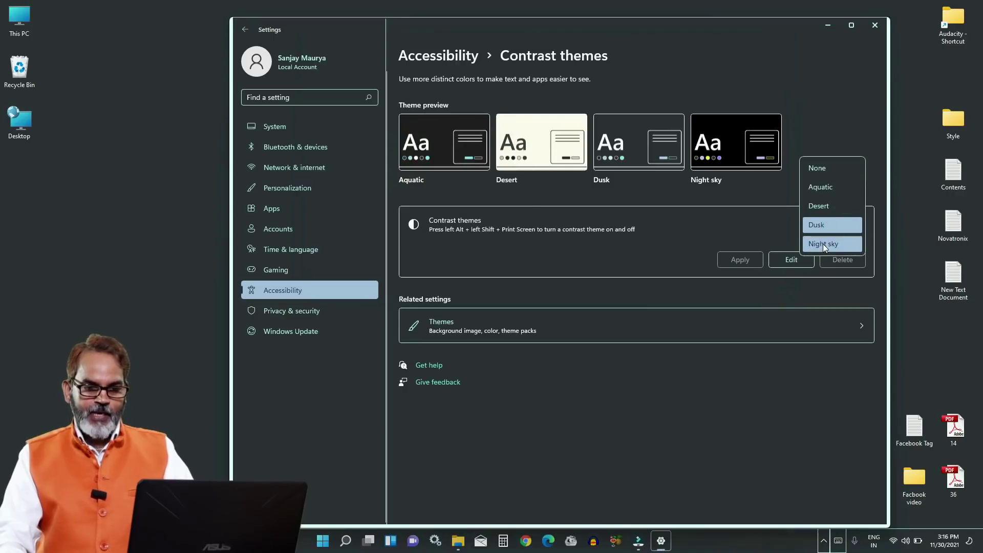
pyautogui.click(822, 243)
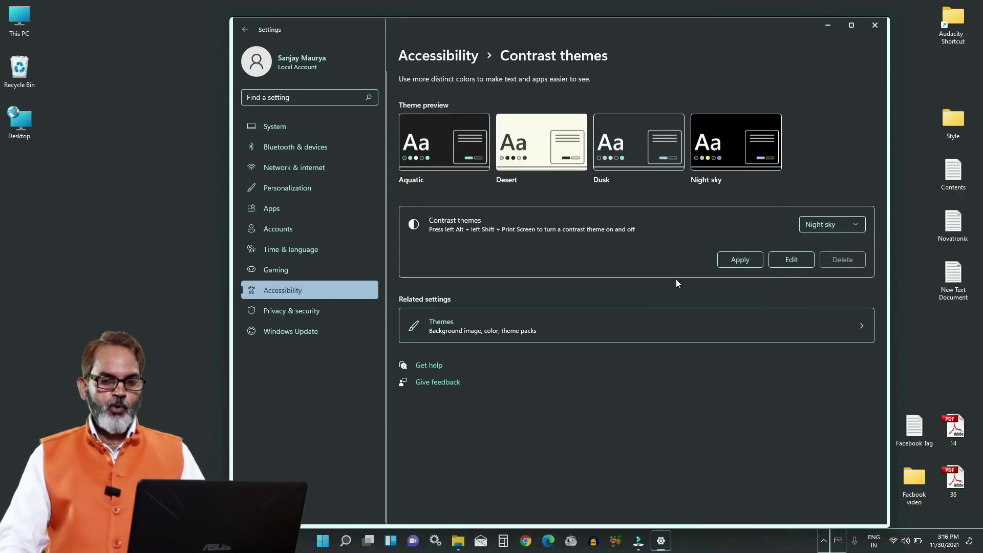
pyautogui.click(741, 262)
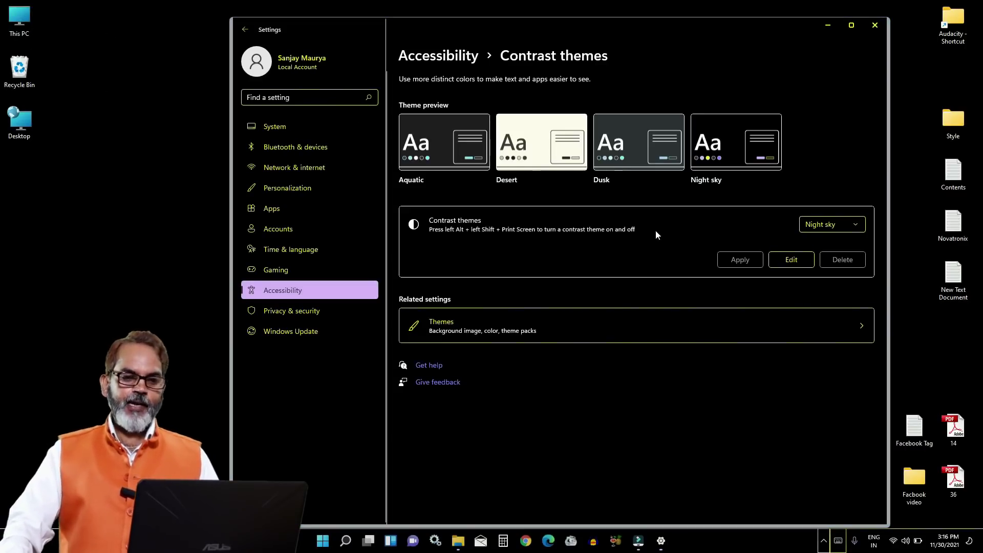
pyautogui.press('super+e')
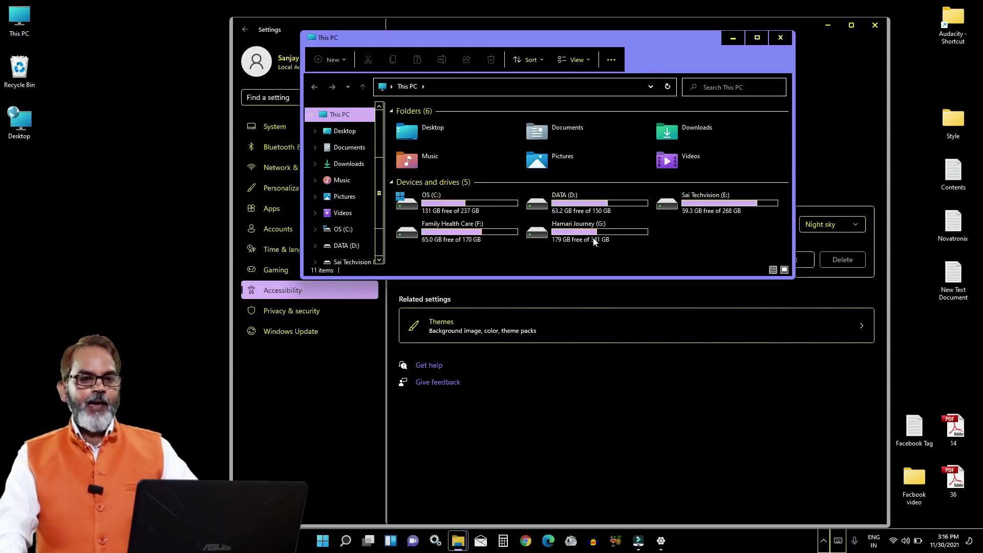
pyautogui.click(782, 38)
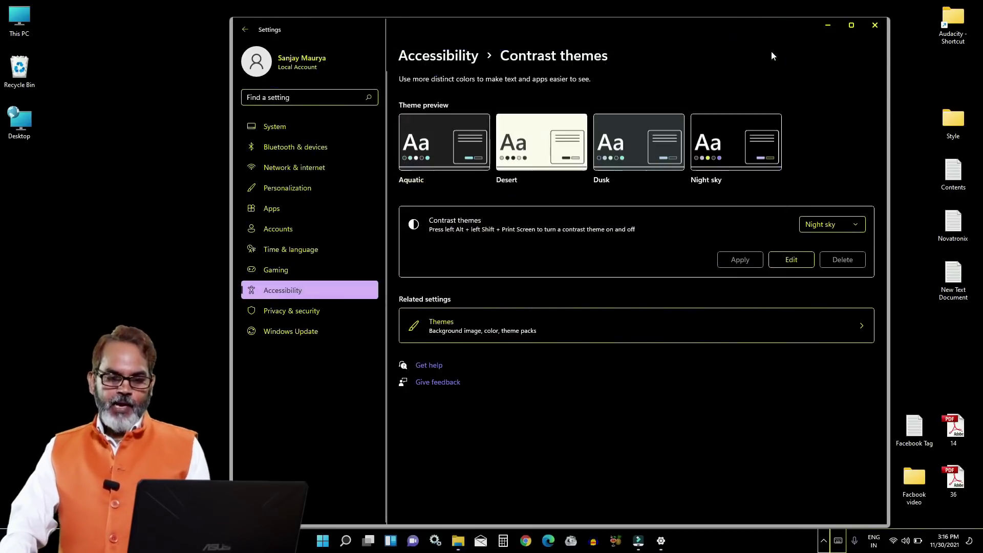
# Step: Turn off the contrast theme by applying None
pyautogui.click(840, 222)
pyautogui.click(819, 150)
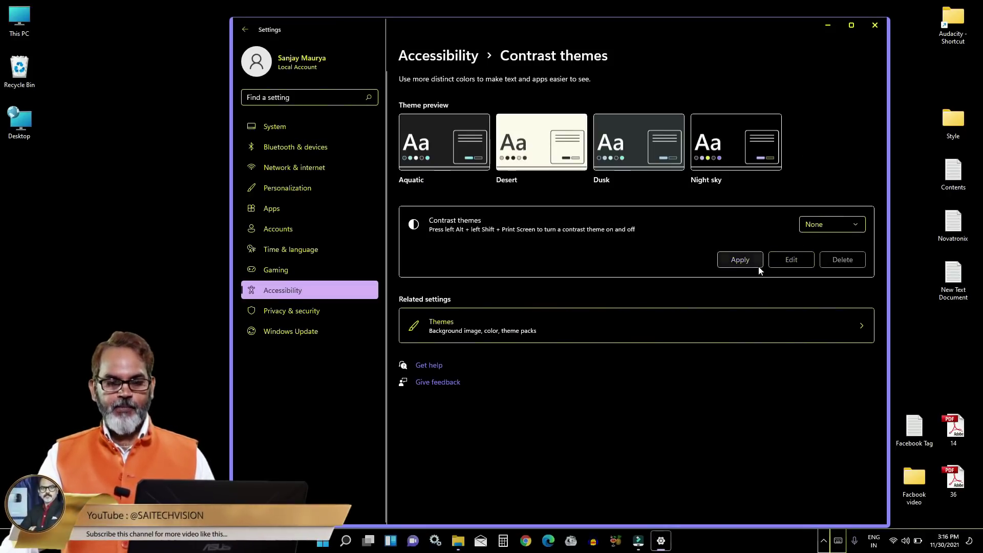
pyautogui.click(744, 260)
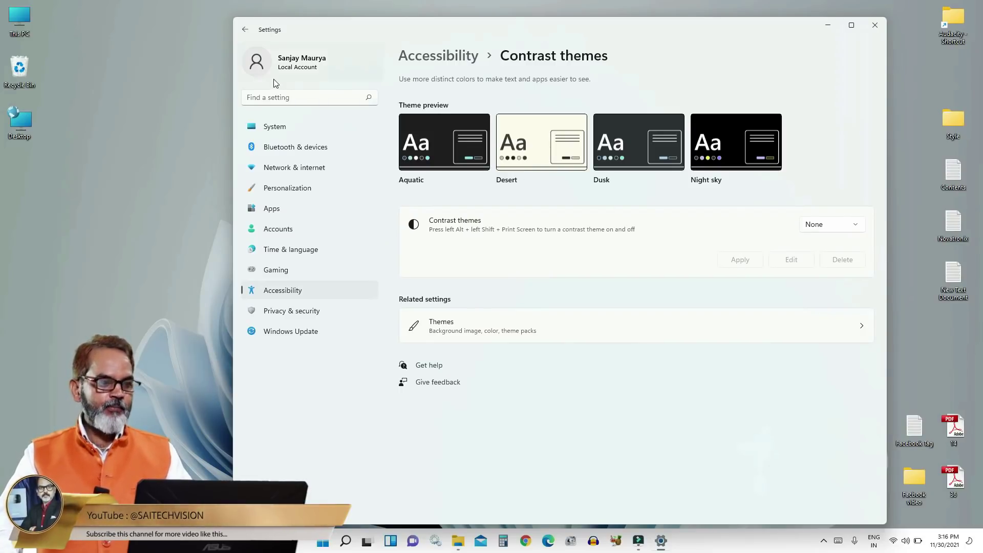
# Step: Open the Colors personalization settings and set the mode to Dark
pyautogui.click(246, 28)
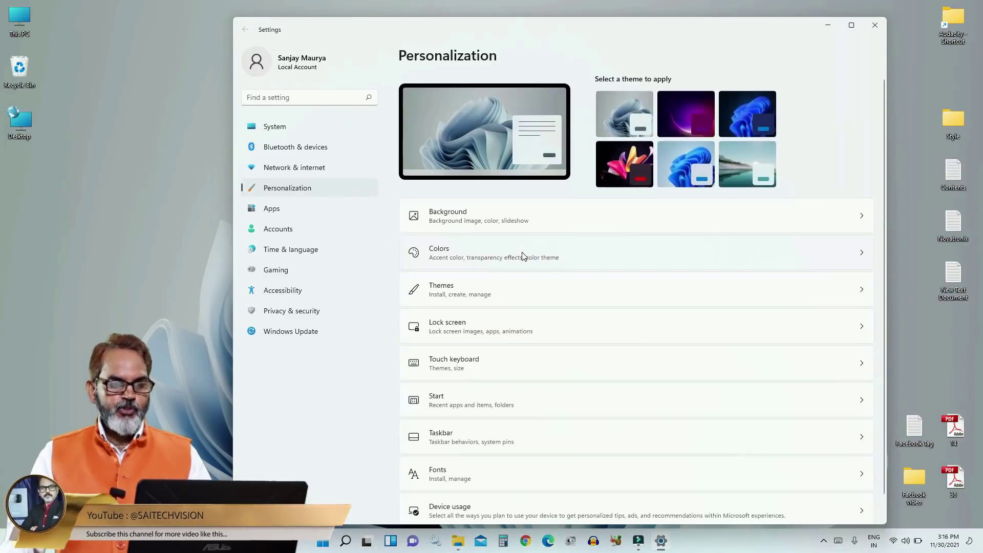
pyautogui.click(656, 254)
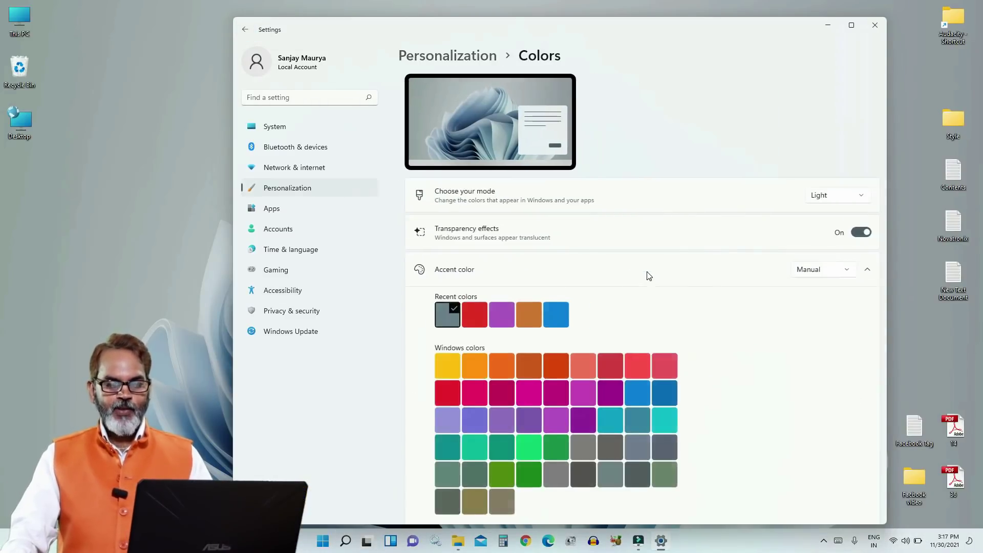
pyautogui.click(858, 196)
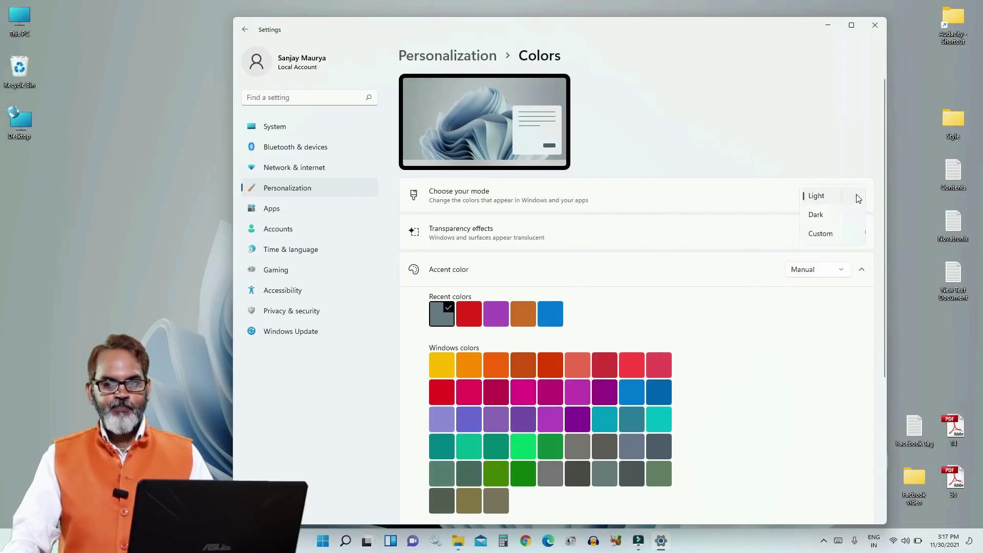
pyautogui.click(825, 218)
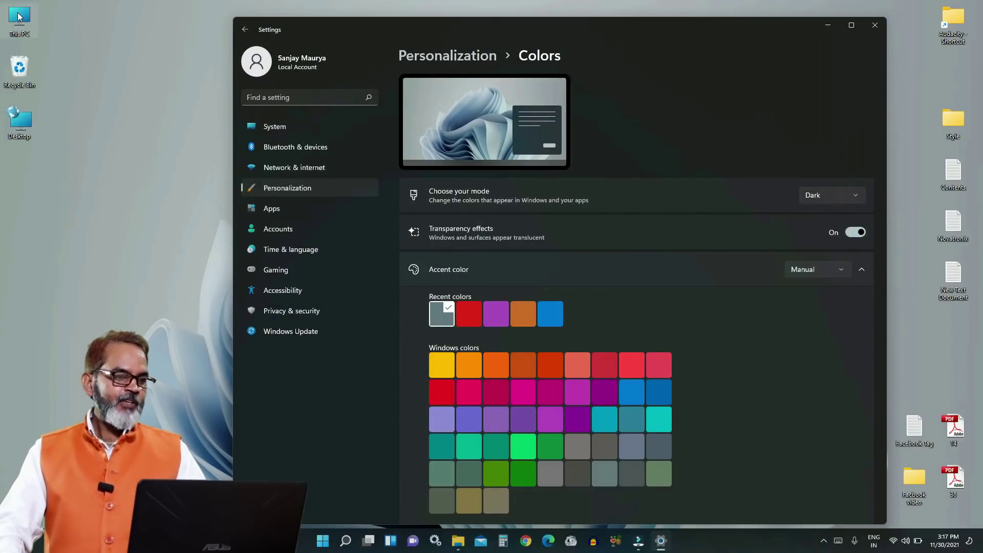
# Step: View the Desktop folder's file list in dark mode and close the folder window
pyautogui.doubleClick(19, 121)
pyautogui.scroll(-1, 557, 172)
pyautogui.scroll(1, 567, 170)
pyautogui.scroll(-5, 567, 170)
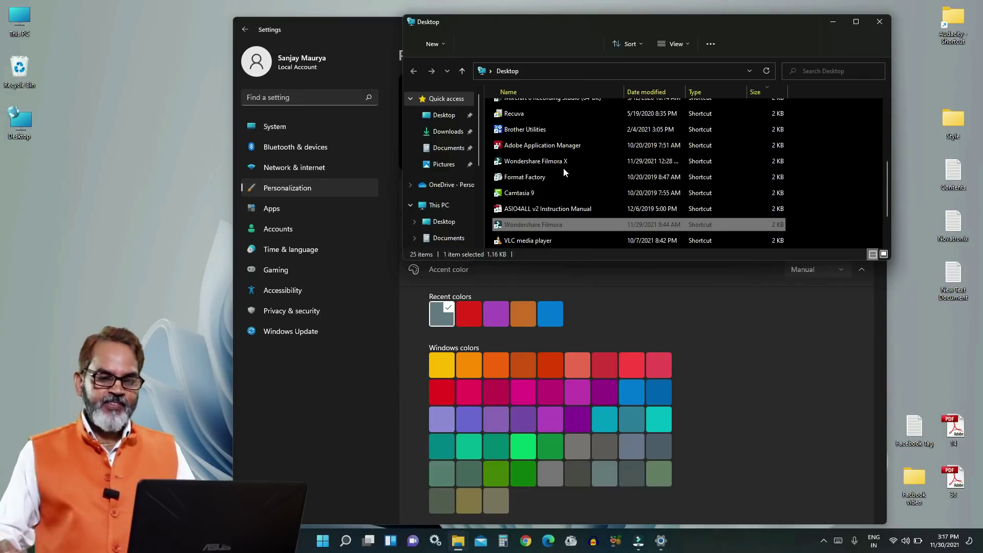
pyautogui.click(880, 21)
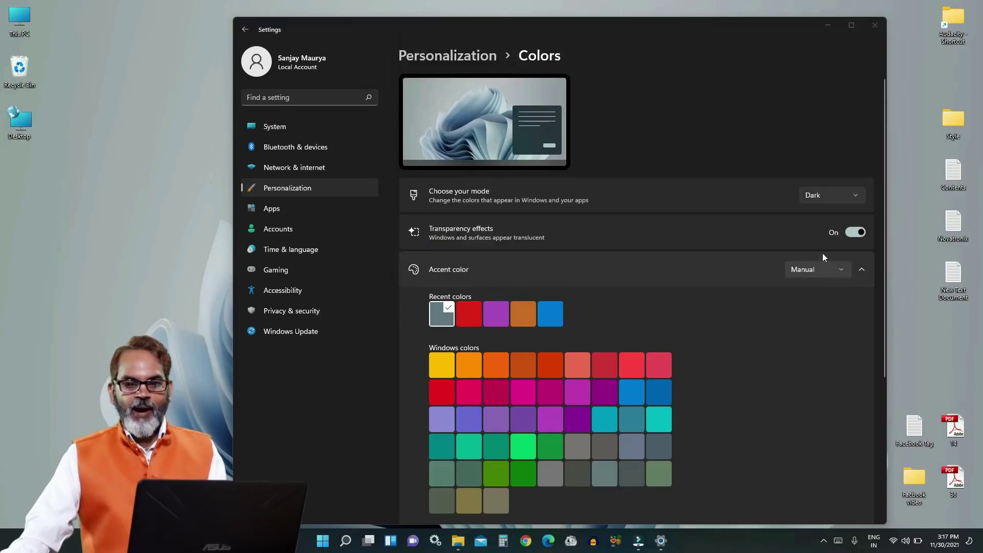
# Step: Set the color mode back to Light
pyautogui.click(858, 196)
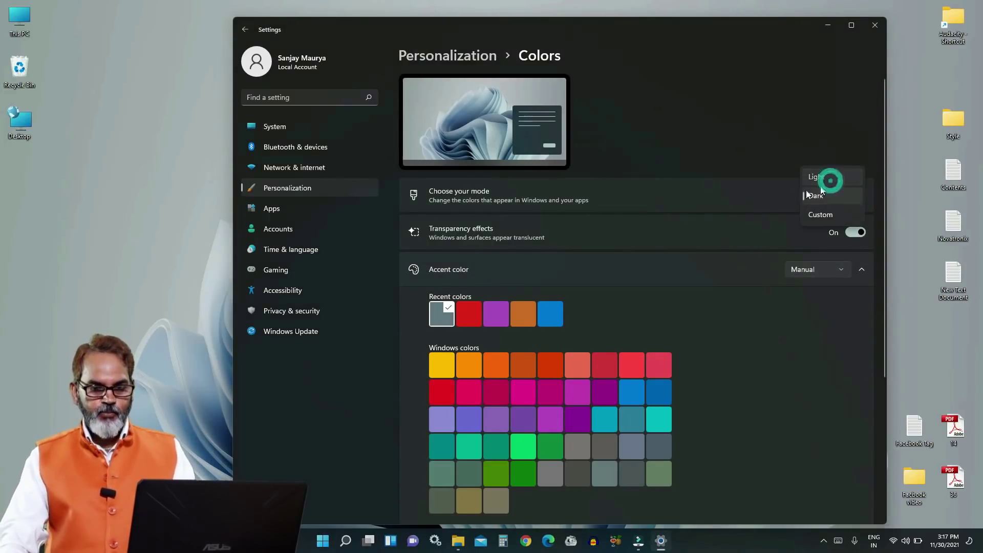
pyautogui.press('Up')
pyautogui.press('Return')
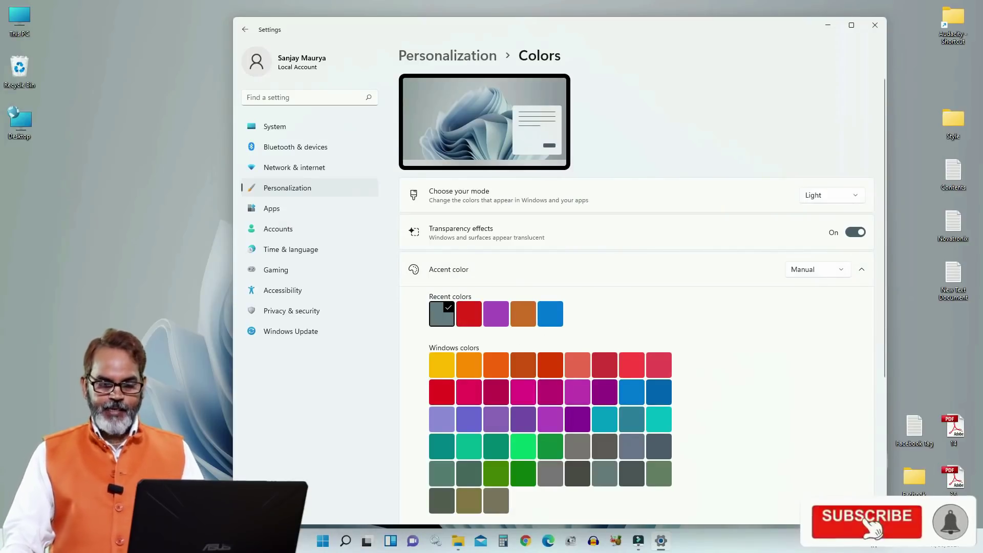
# Step: Try the recent red accent color, comparing the quick settings before and after, and restore the blue-gray accent color
pyautogui.click(894, 543)
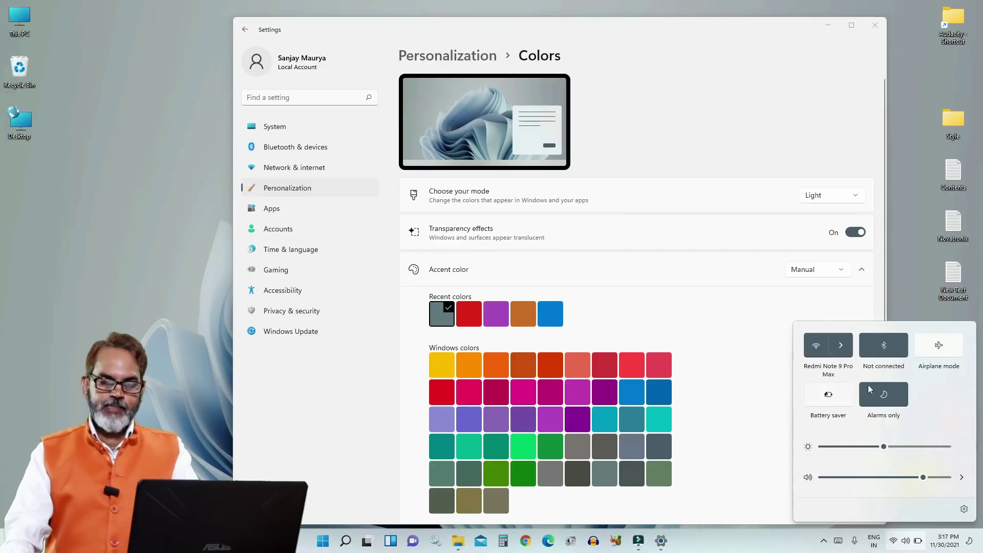
pyautogui.click(470, 315)
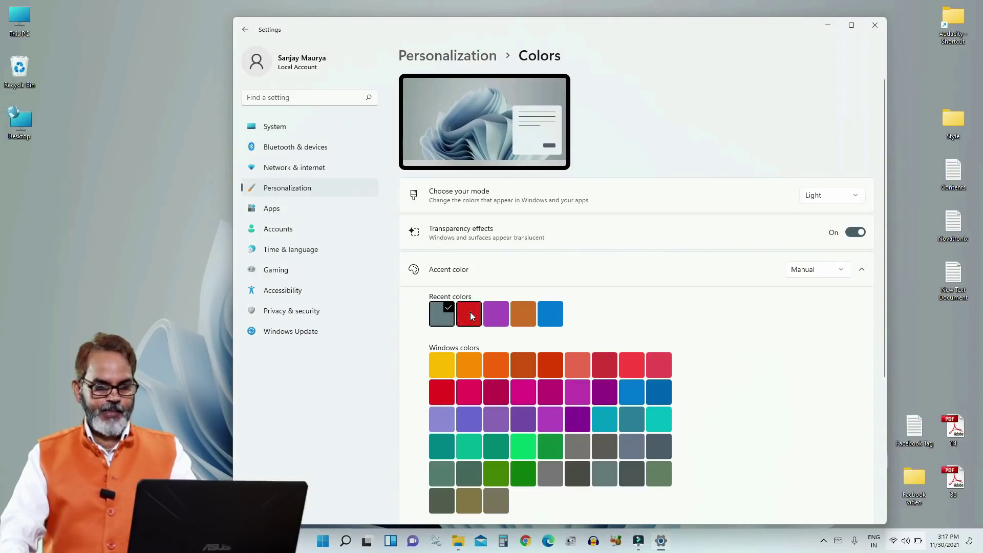
pyautogui.click(470, 315)
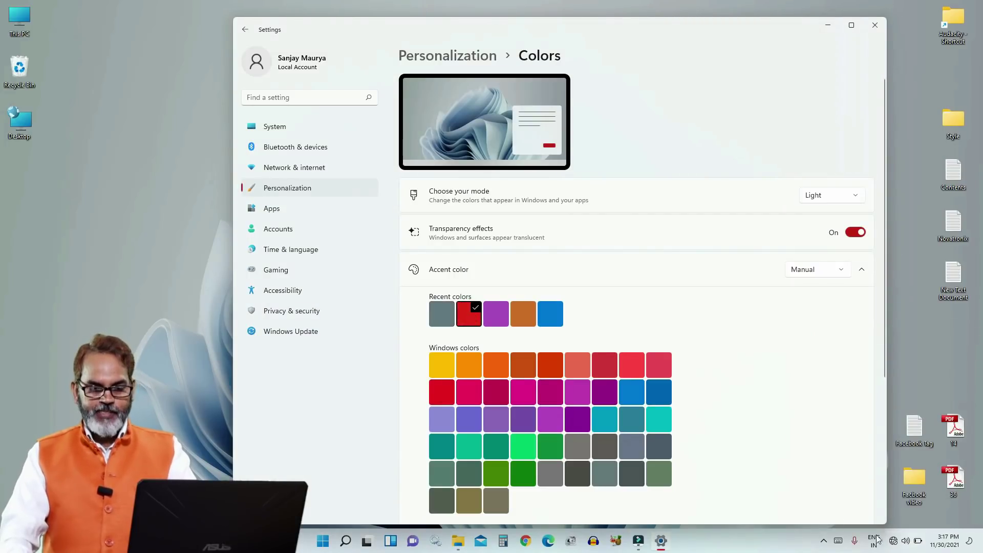
pyautogui.click(903, 544)
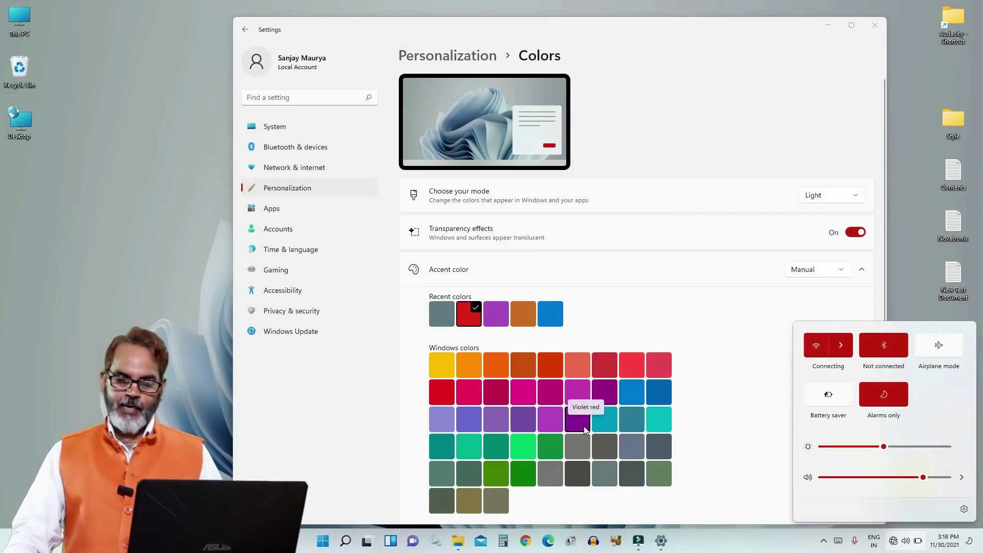
pyautogui.click(431, 308)
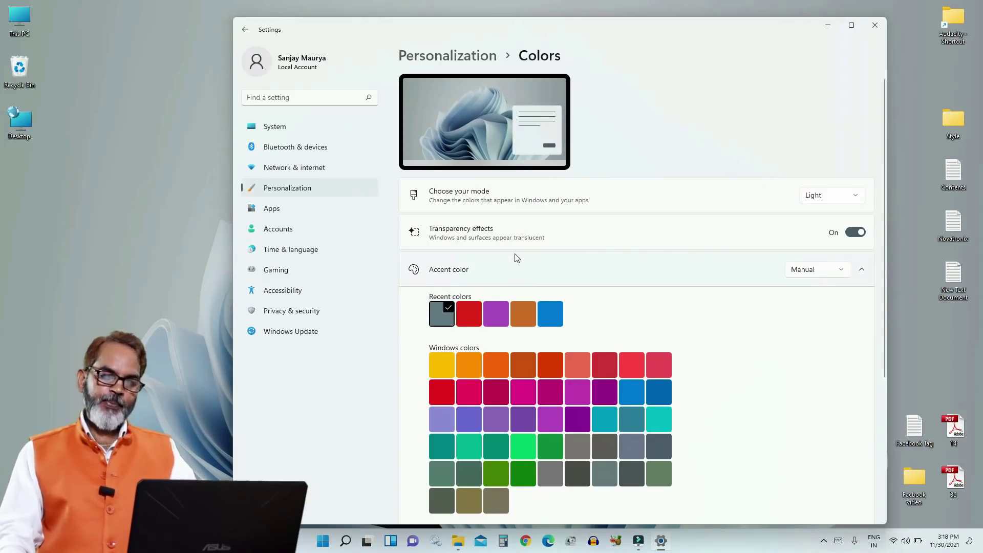
# Step: In the Themes personalization settings, view the Microsoft Store theme browser and the desktop icon settings, closing each without changes
pyautogui.click(246, 29)
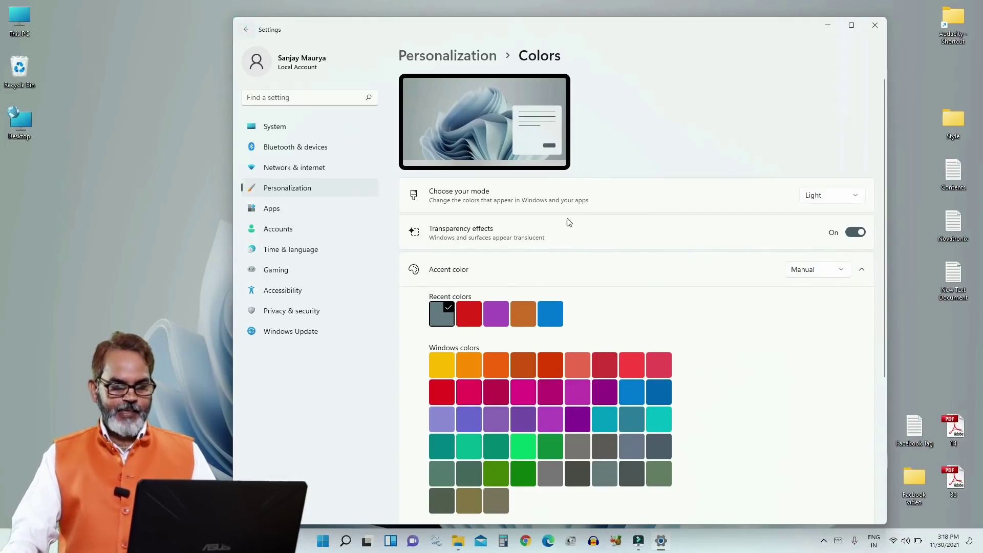
pyautogui.click(626, 298)
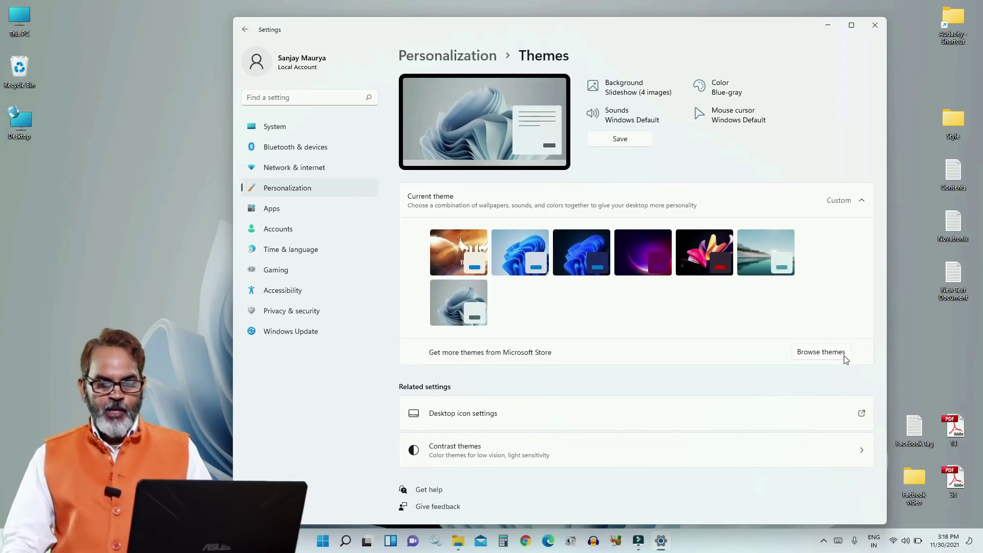
pyautogui.click(831, 354)
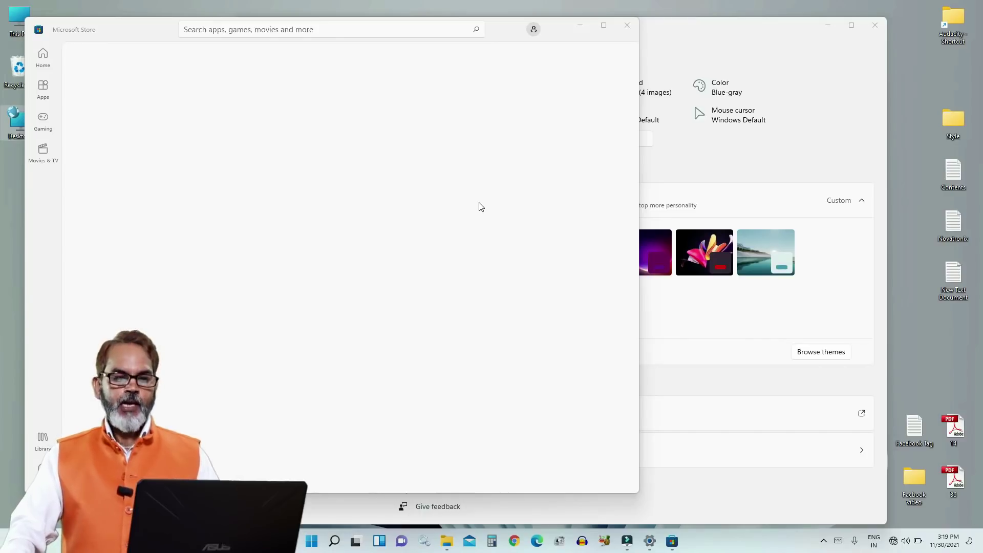
pyautogui.click(627, 25)
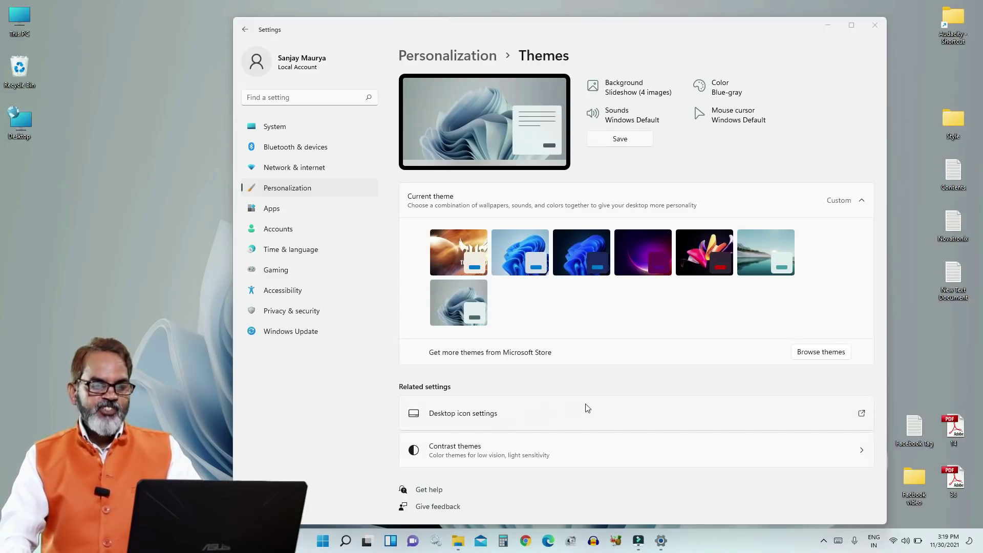
pyautogui.click(627, 415)
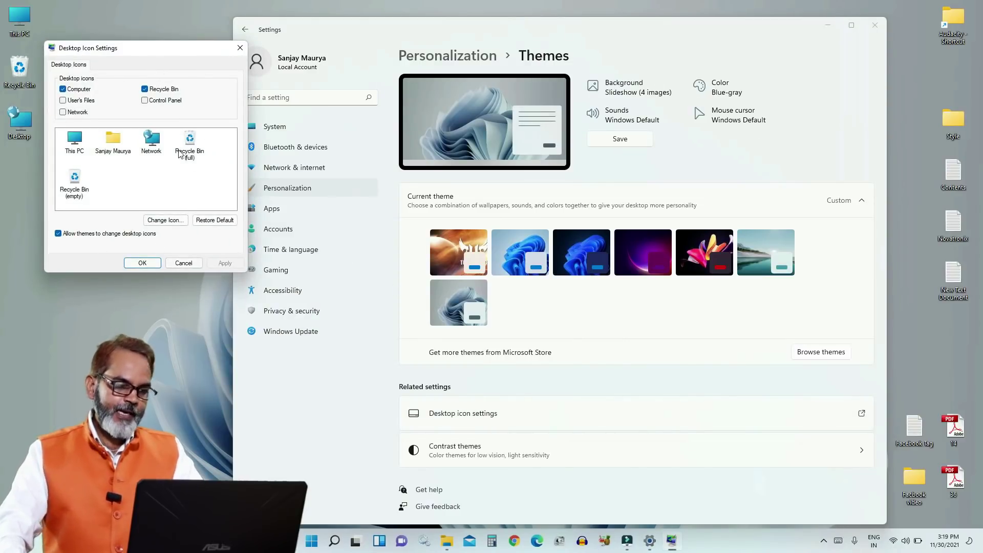
pyautogui.click(240, 48)
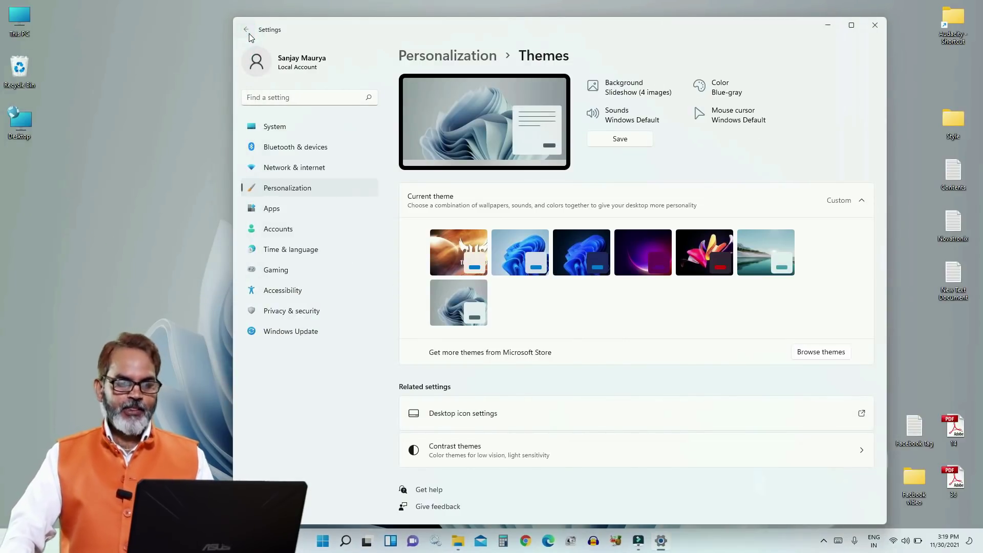
# Step: Open the Lock screen personalization settings
pyautogui.click(248, 32)
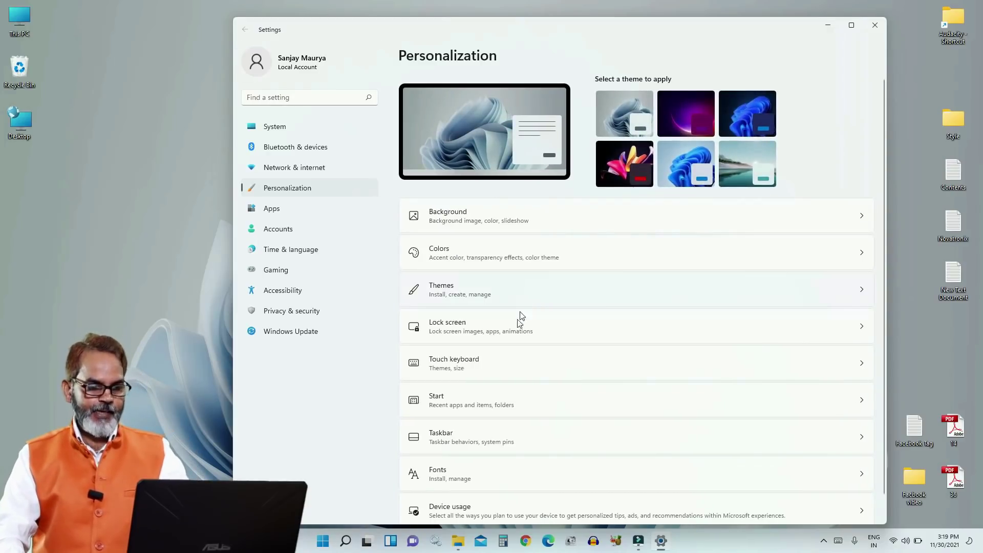
pyautogui.click(598, 331)
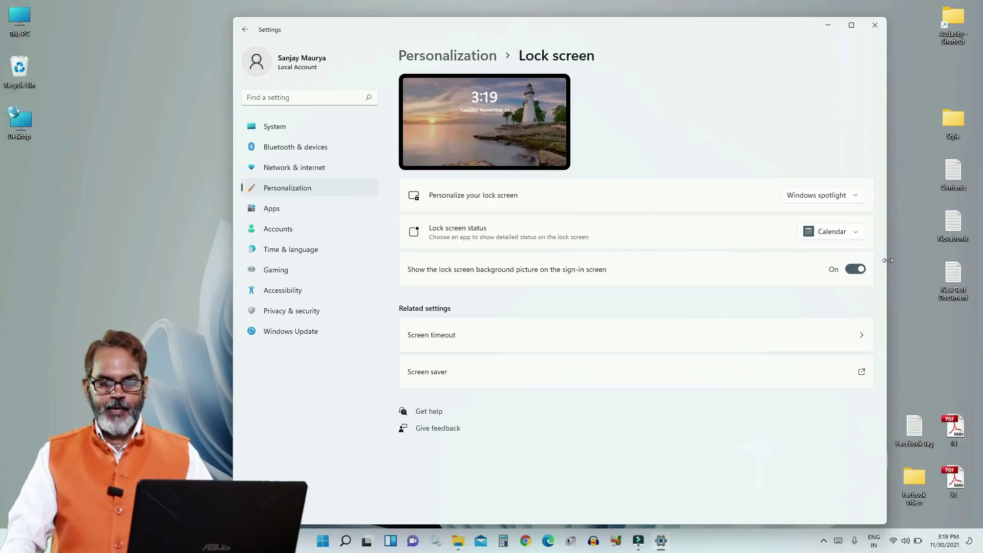
# Step: Review the app choices for the lock screen status and the Screen timeout power settings, and return to the Personalization page
pyautogui.click(858, 232)
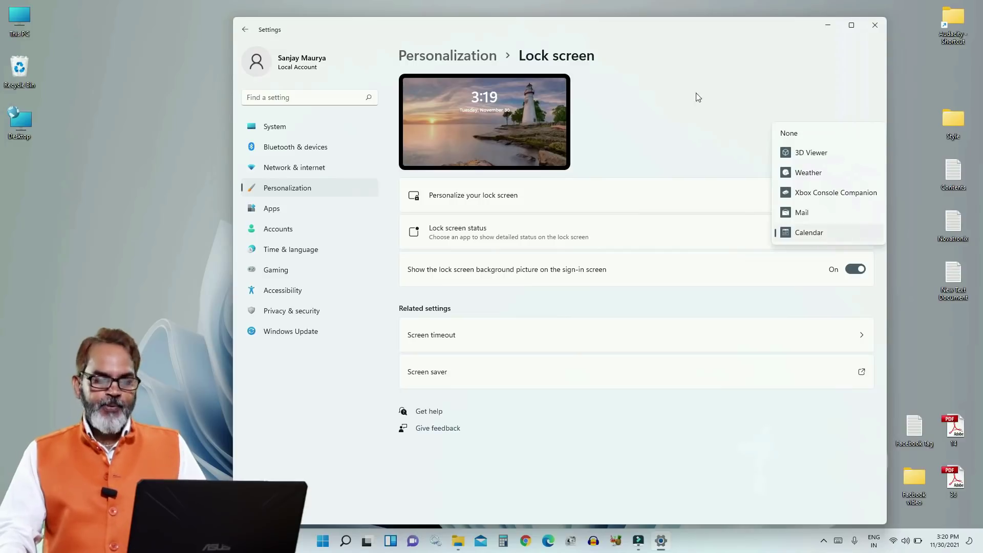
pyautogui.click(685, 57)
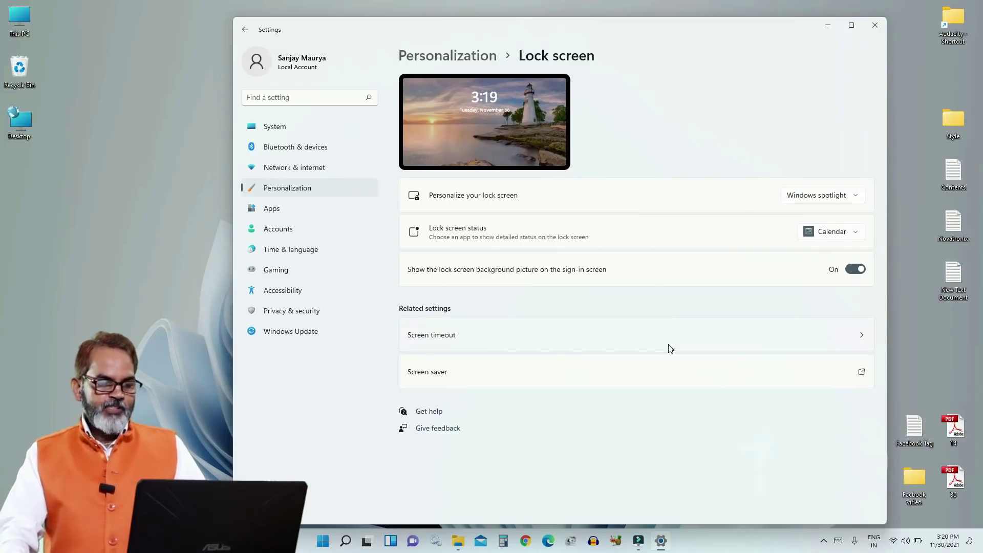
pyautogui.click(836, 340)
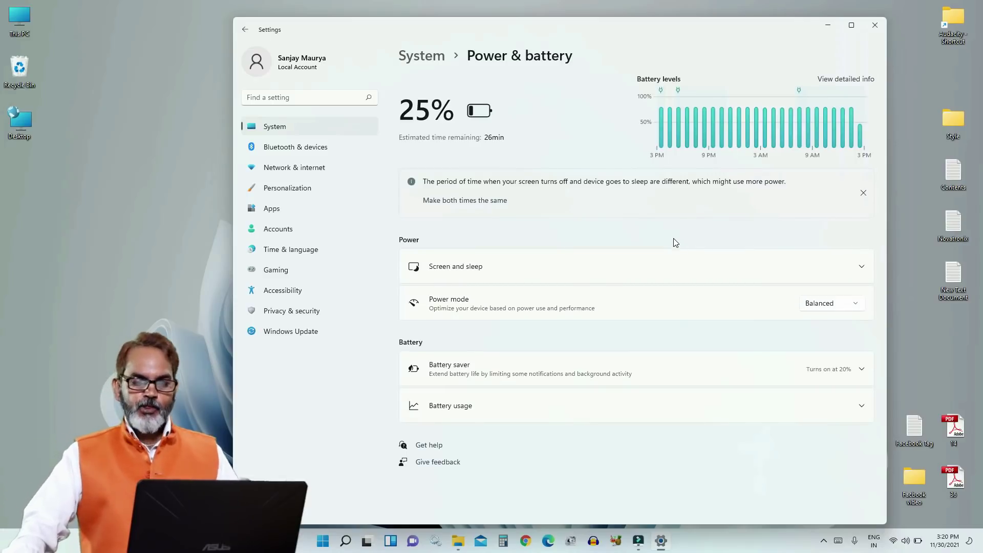
pyautogui.click(249, 31)
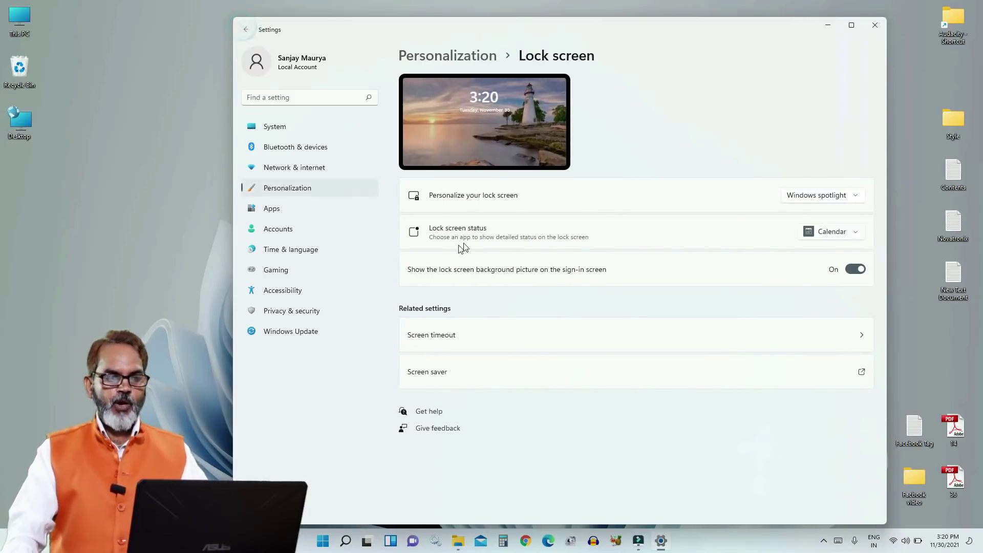
pyautogui.hotkey('alt', 'Left')
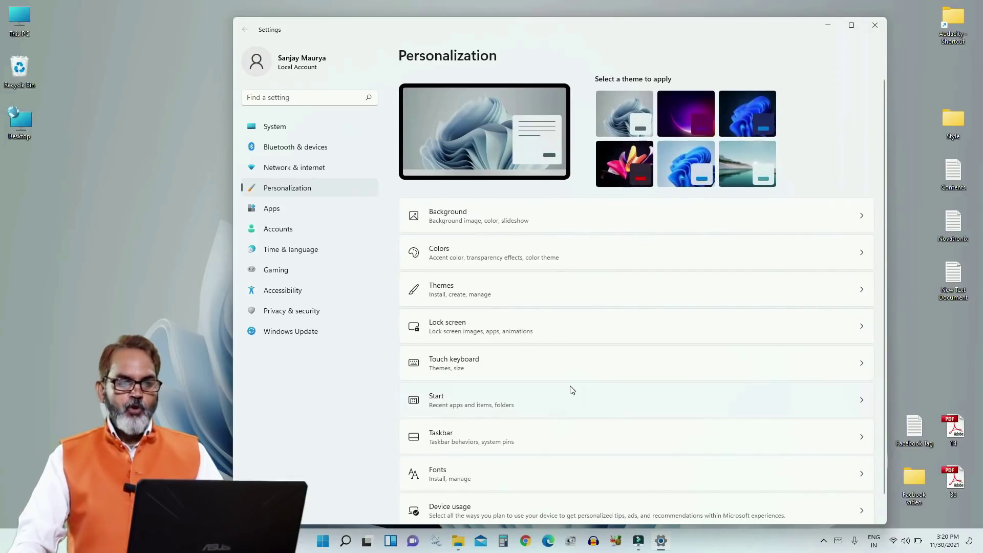
# Step: Open the Touch keyboard personalization settings and display the touch keyboard on screen
pyautogui.click(626, 367)
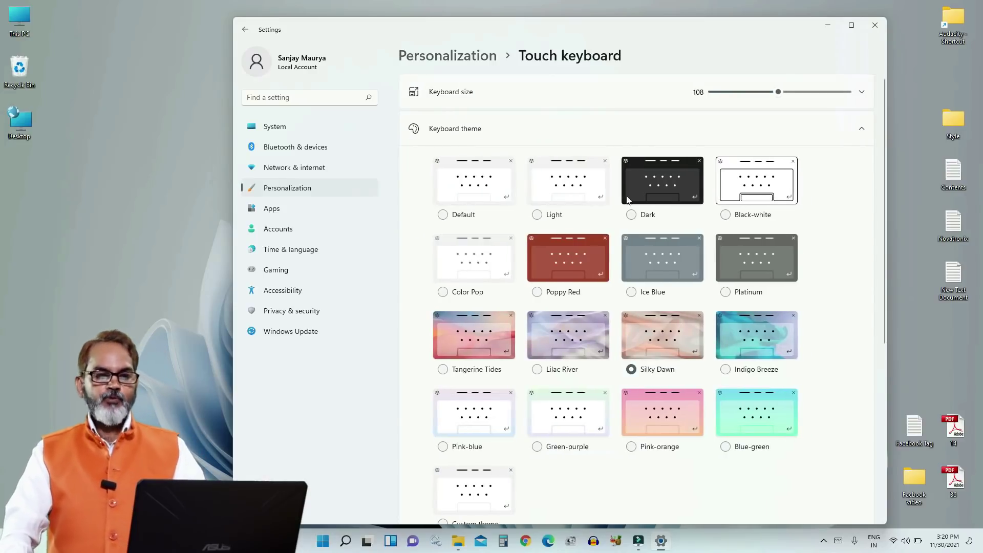
pyautogui.click(839, 541)
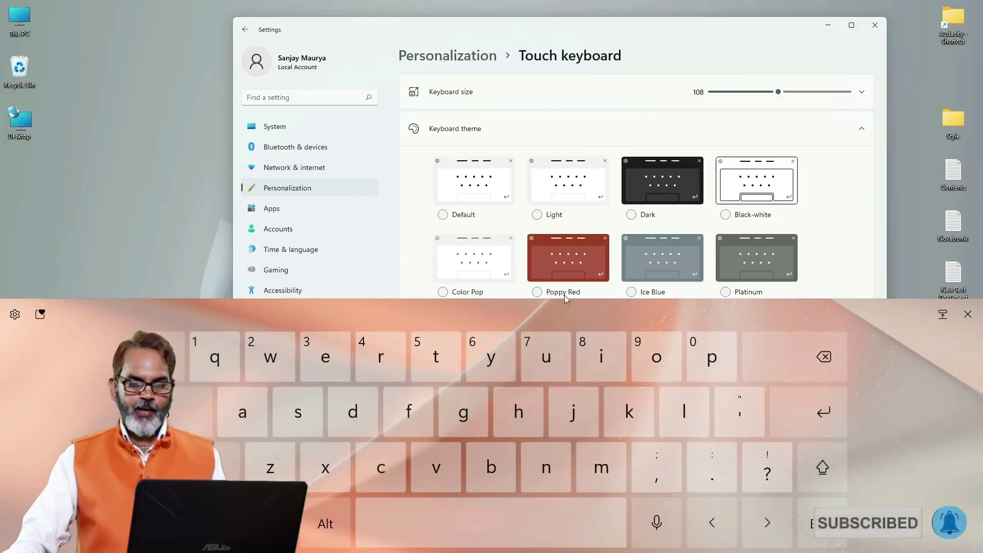
# Step: Try the Ice Blue, Dark, Light and Poppy Red themes on the touch keyboard, and restore the Silky Dawn theme
pyautogui.click(647, 254)
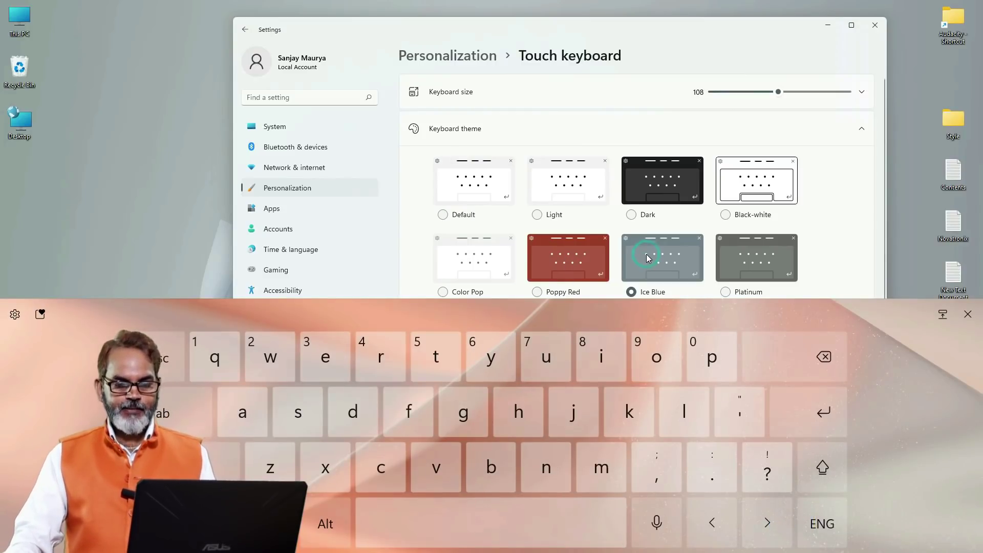
pyautogui.click(645, 191)
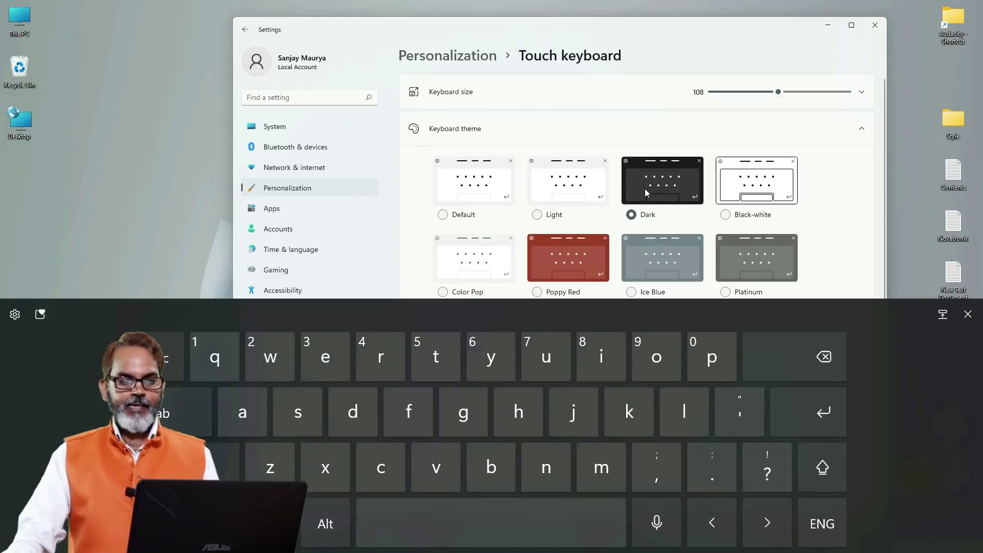
pyautogui.click(570, 192)
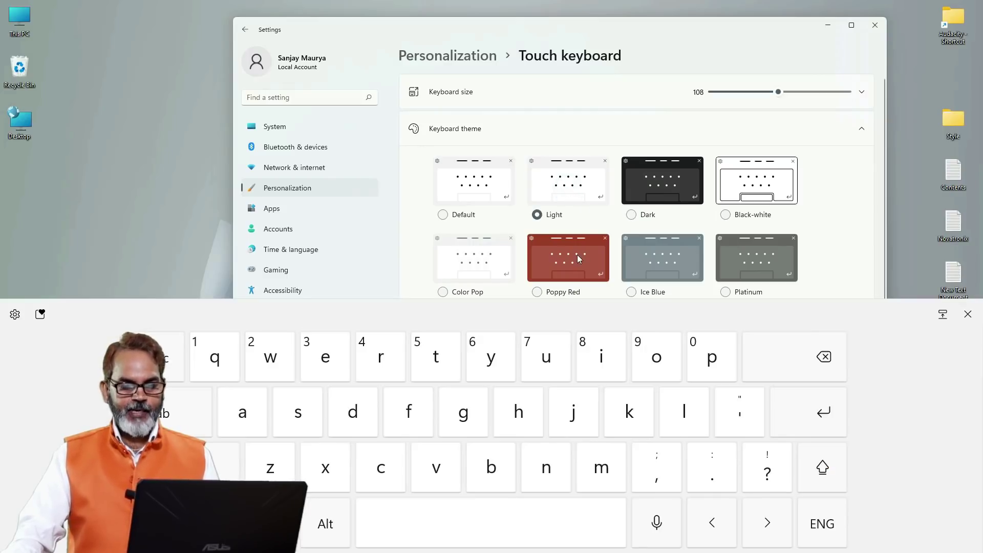
pyautogui.scroll(-3, 618, 233)
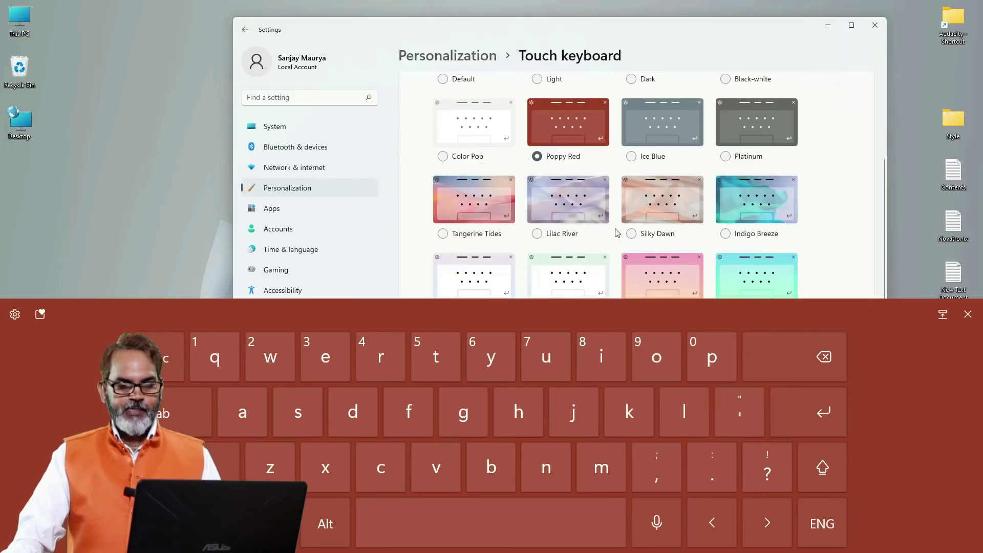
pyautogui.click(663, 198)
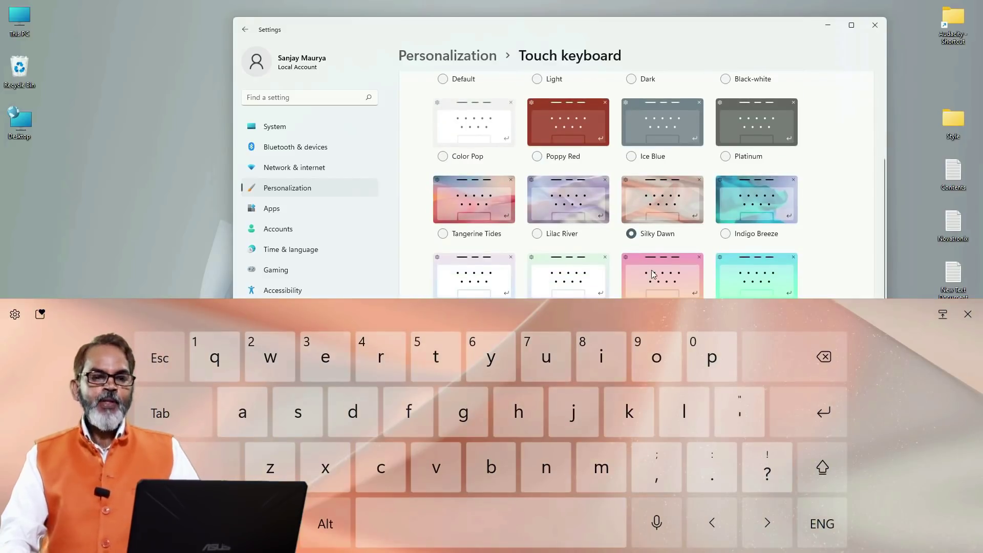
pyautogui.scroll(3, 686, 218)
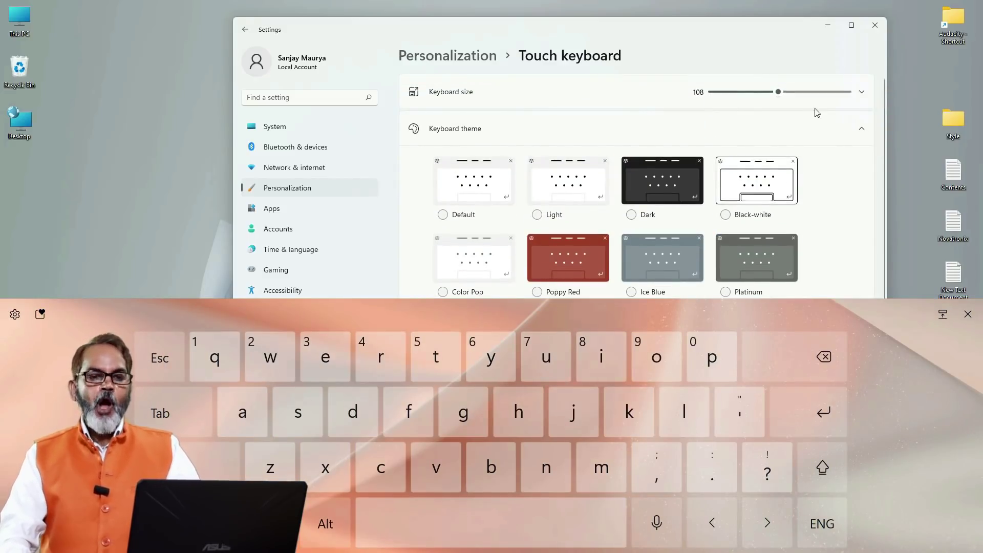
# Step: Set the touch keyboard size to 90, close the on-screen keyboard and return to the Personalization page
pyautogui.moveTo(764, 93); pyautogui.dragTo(765, 93)
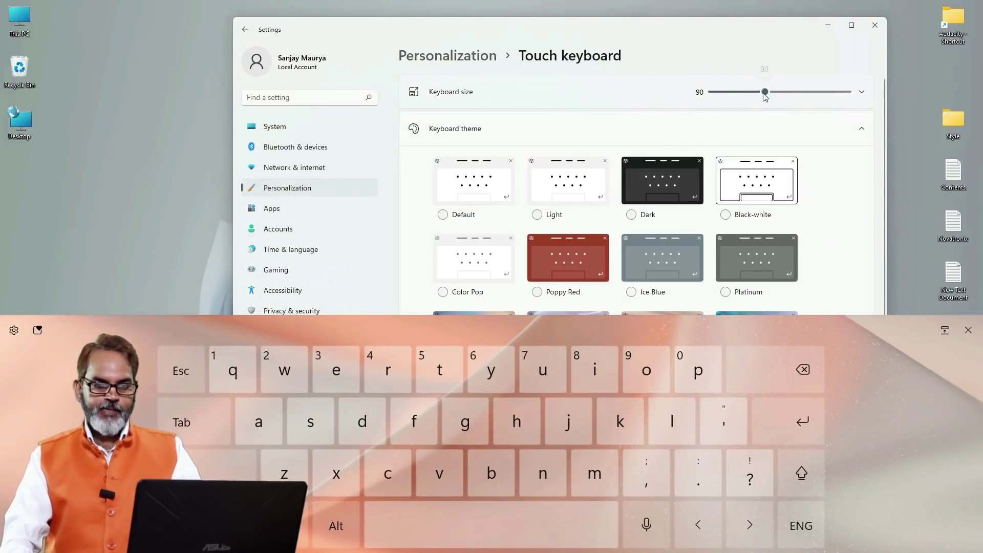
pyautogui.moveTo(766, 96); pyautogui.dragTo(765, 95)
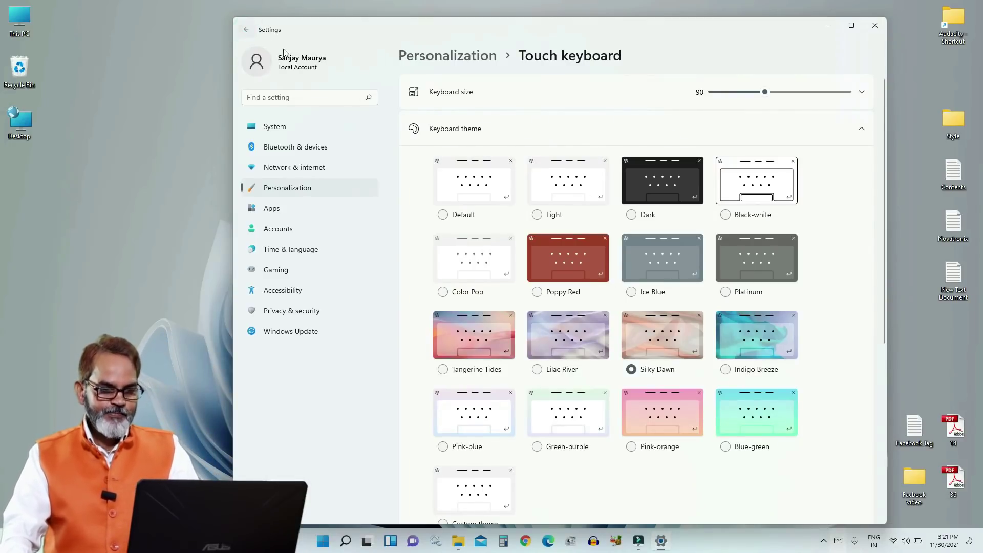
pyautogui.click(246, 29)
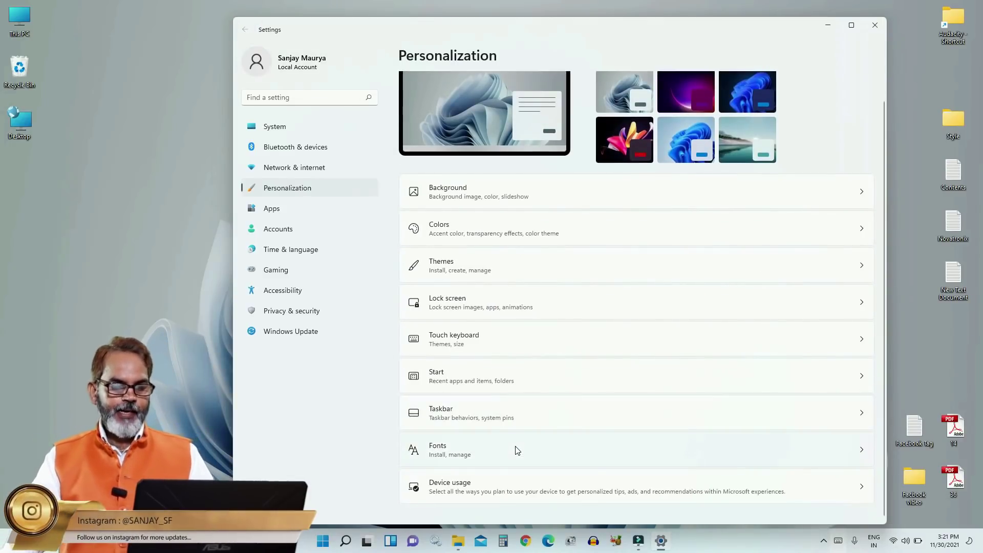
# Step: Browse the available fonts in the Fonts personalization settings, and close the Settings window
pyautogui.click(529, 453)
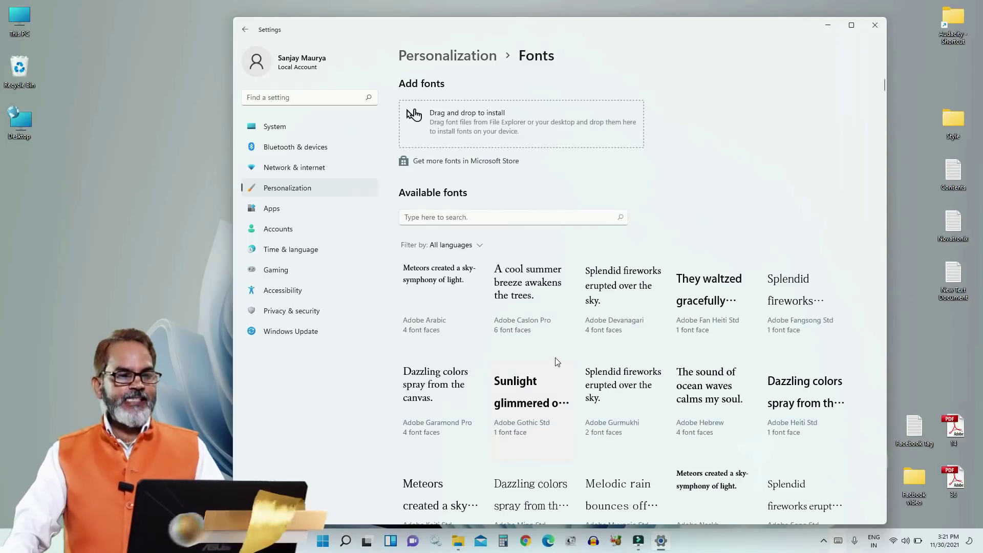
pyautogui.moveTo(51, 197); pyautogui.dragTo(19, 90)
pyautogui.click(114, 232)
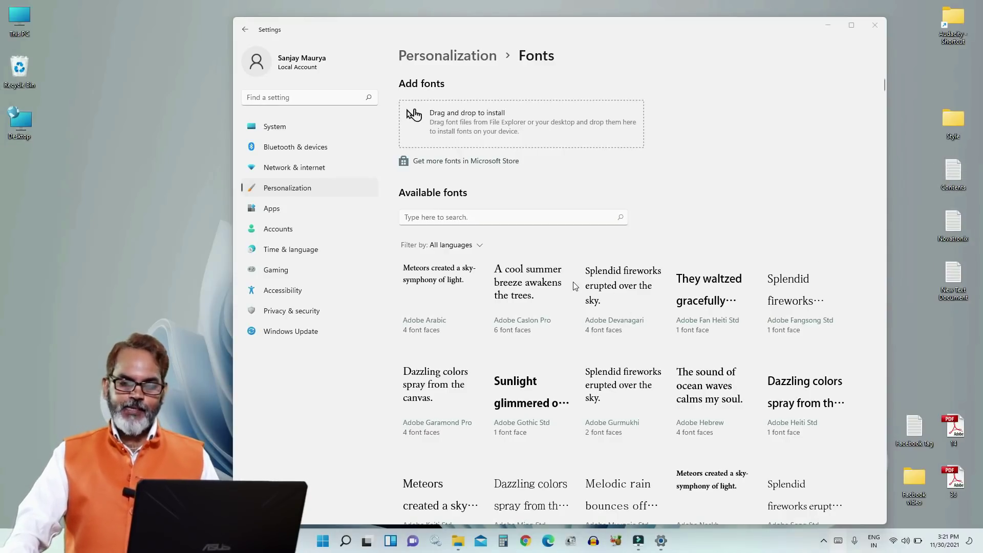
pyautogui.scroll(-15, 598, 425)
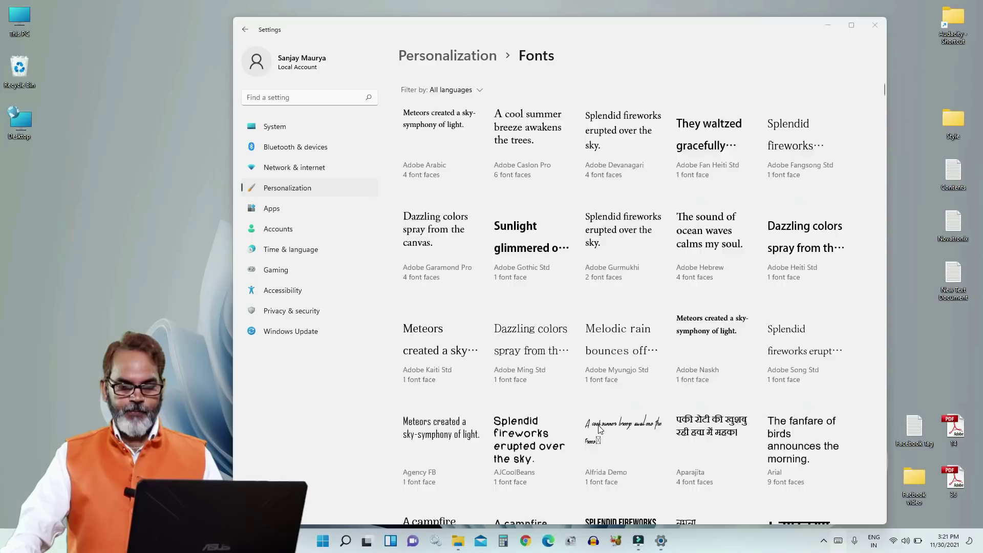
pyautogui.scroll(-3, 602, 428)
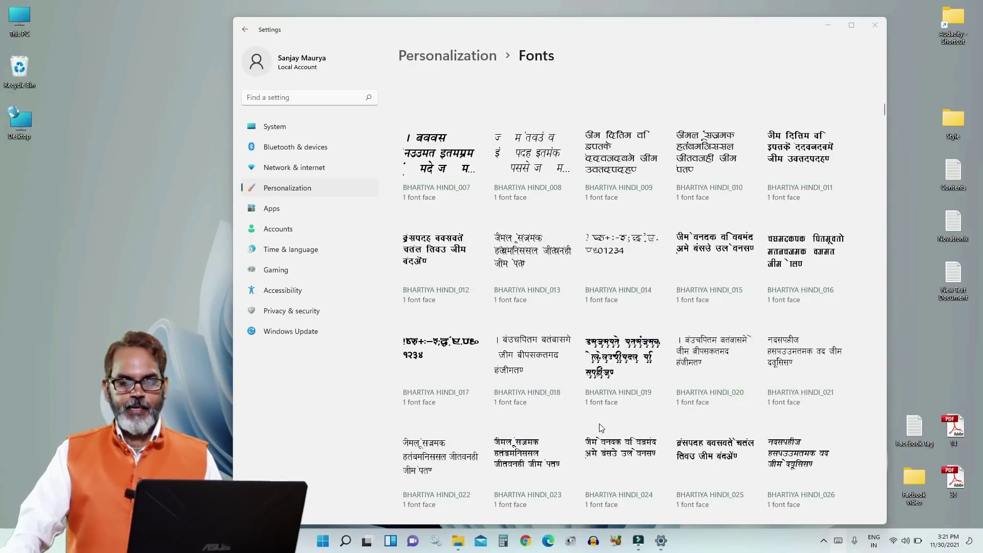
pyautogui.scroll(-12, 602, 428)
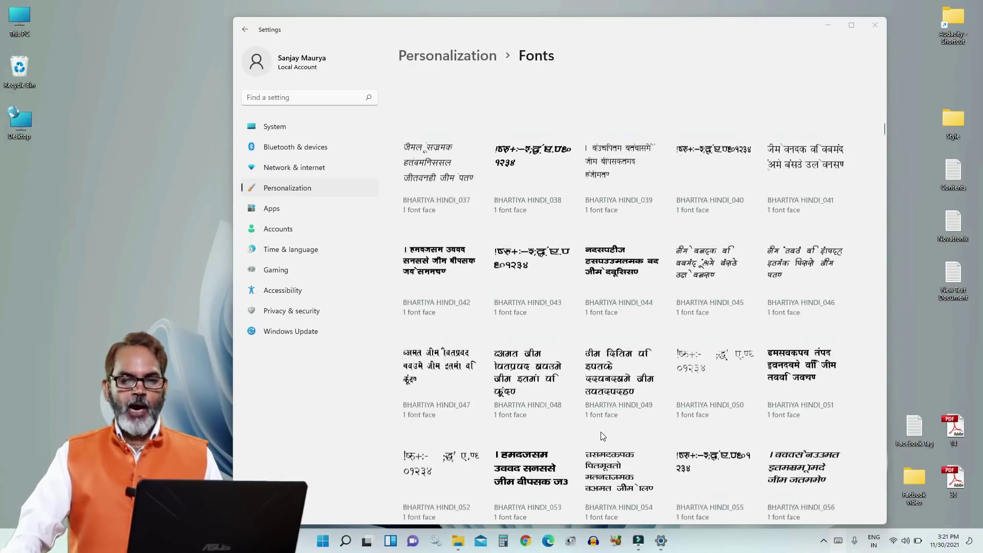
pyautogui.scroll(20, 603, 436)
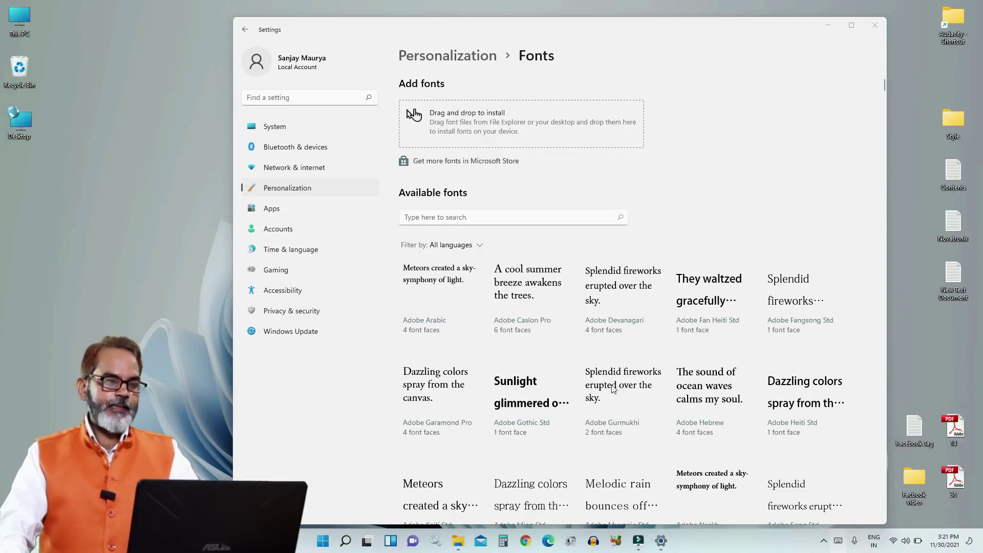
pyautogui.click(246, 30)
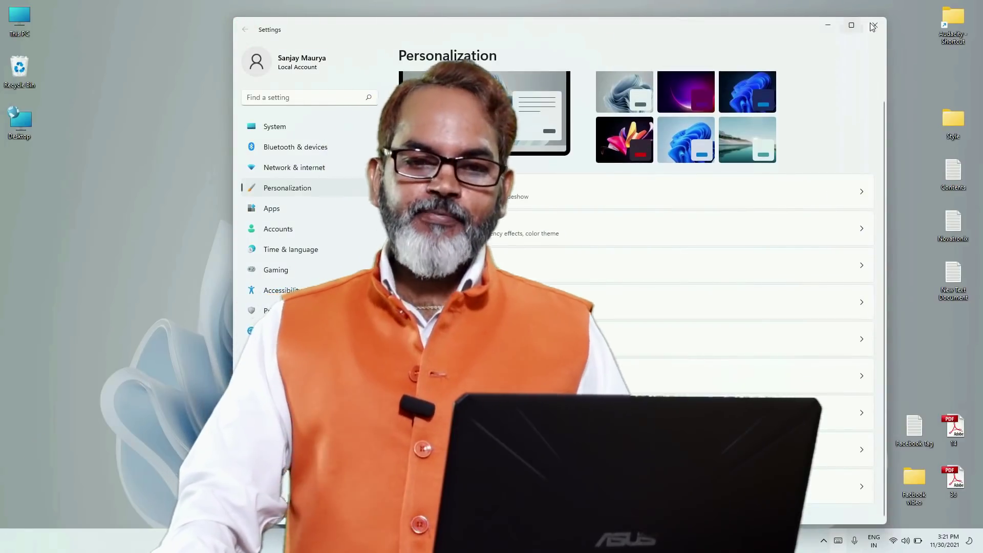
pyautogui.click(875, 25)
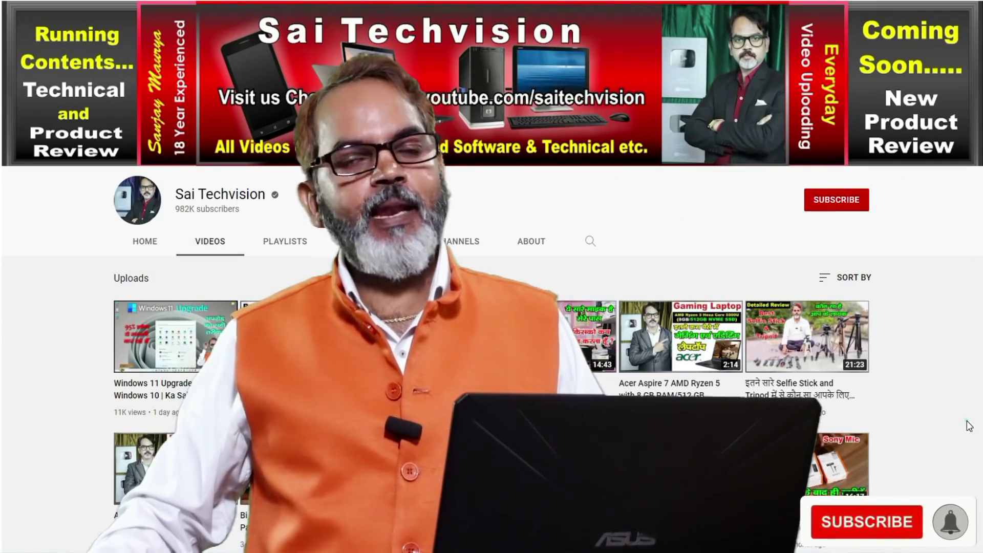
# Step: Browse the uploaded videos on the Sai Techvision YouTube channel page
pyautogui.scroll(-2, 969, 426)
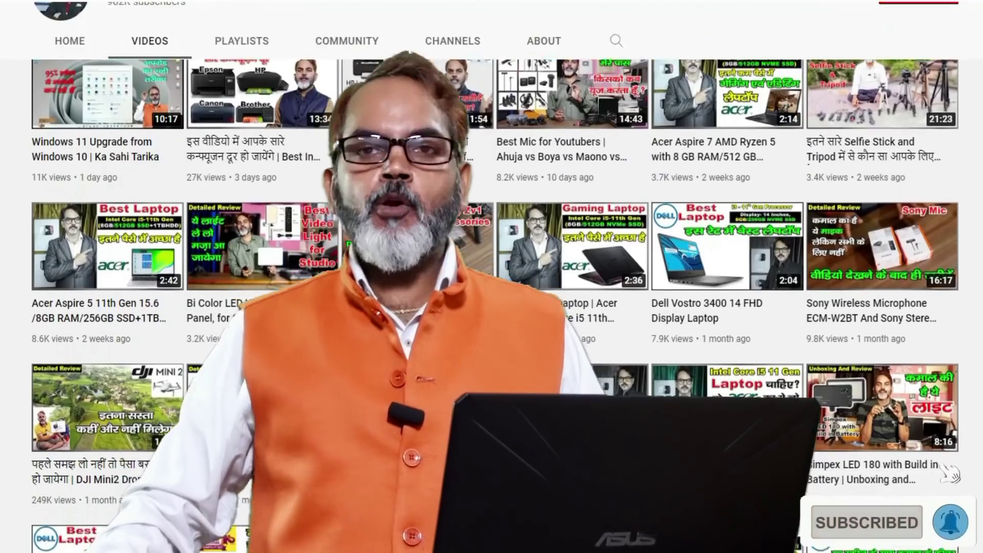
pyautogui.scroll(-4, 950, 474)
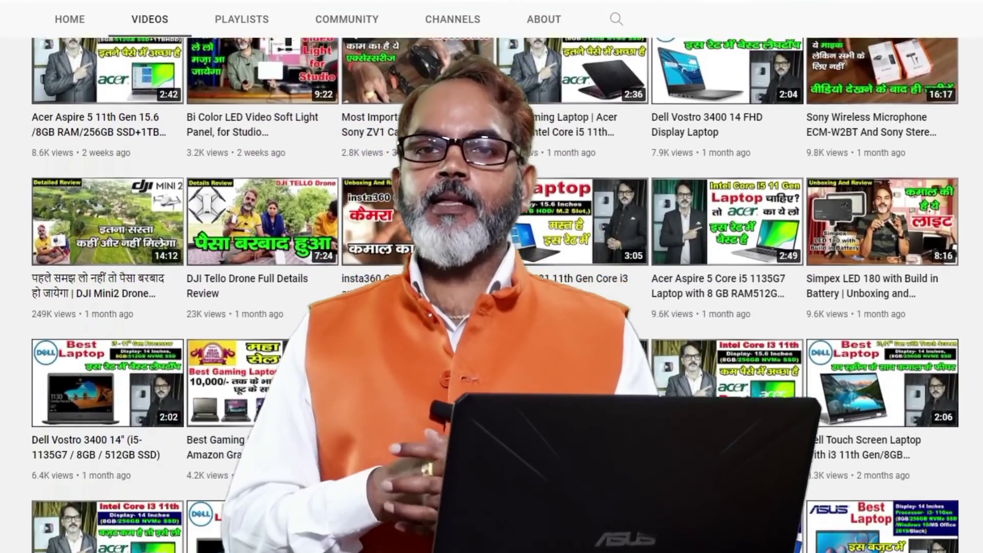
pyautogui.scroll(-4, 492, 307)
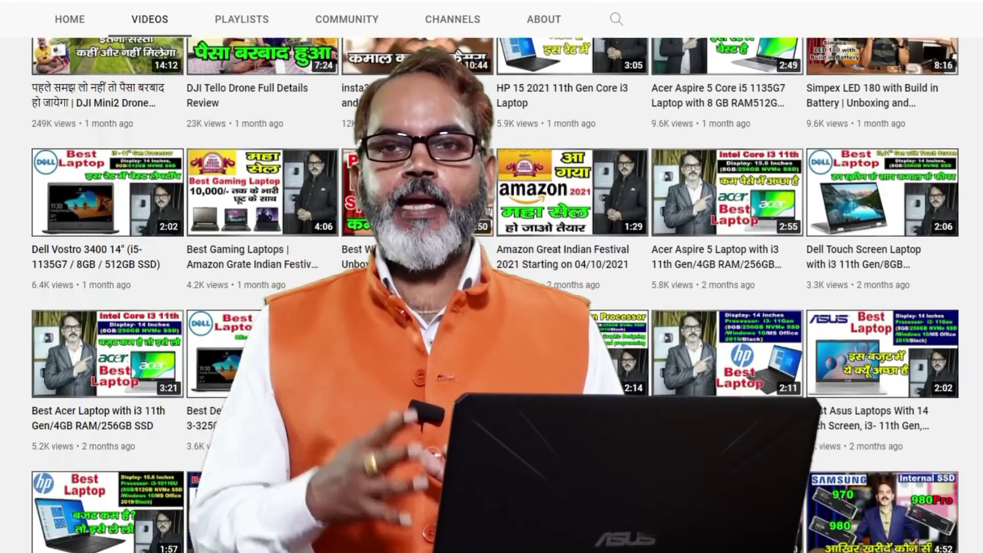
pyautogui.scroll(-4, 492, 307)
pyautogui.scroll(-4, 491, 308)
pyautogui.scroll(-4, 491, 307)
pyautogui.scroll(-4, 492, 308)
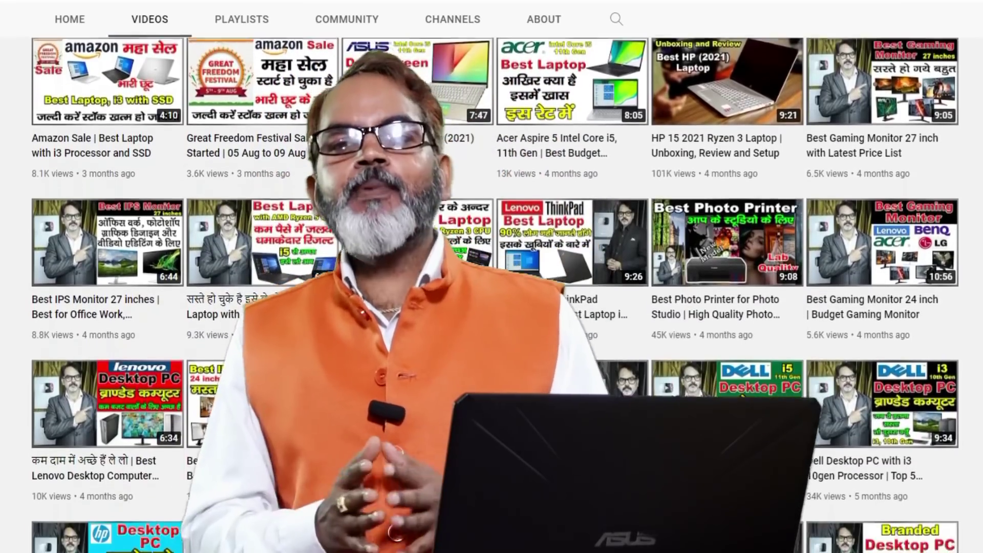
pyautogui.scroll(-4, 492, 308)
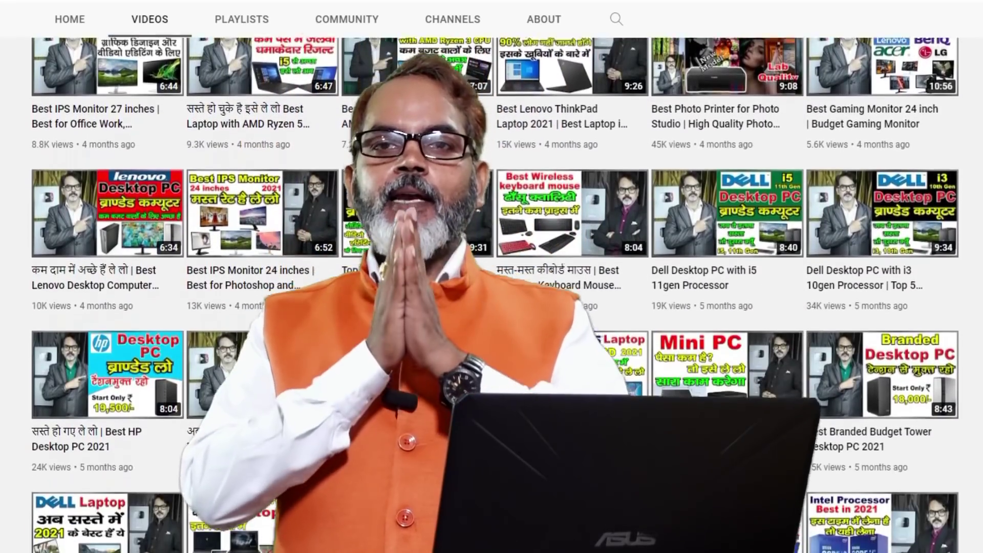